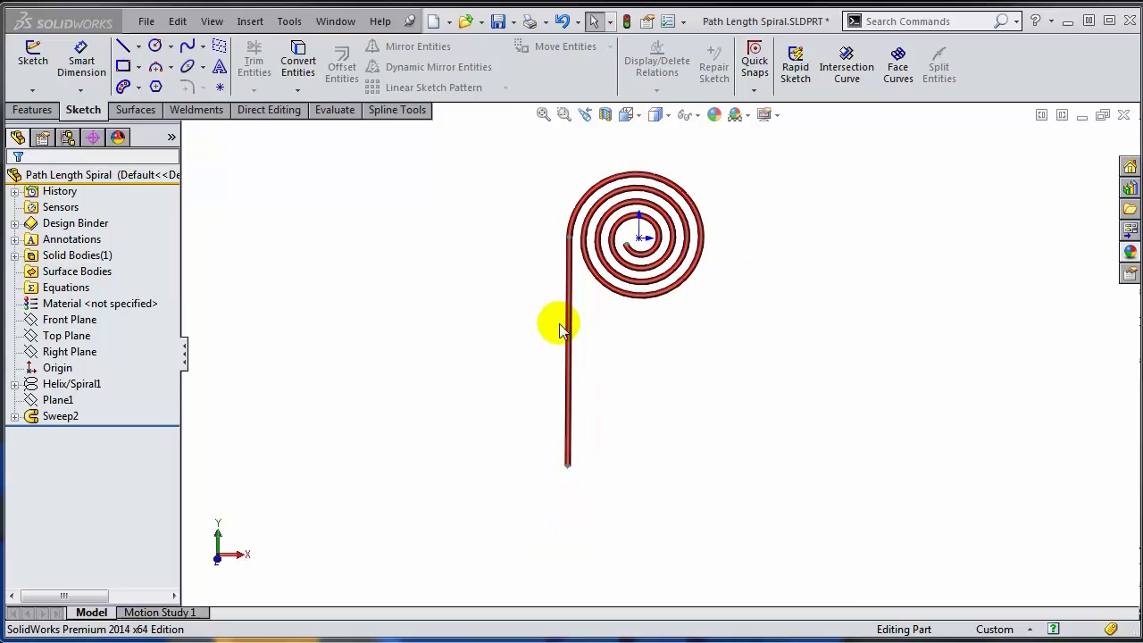
Step: Turn on Instant3D and drag Helix/Spiral1's start angle down from 25.30° in the model
left_click(32, 109)
left_click(815, 66)
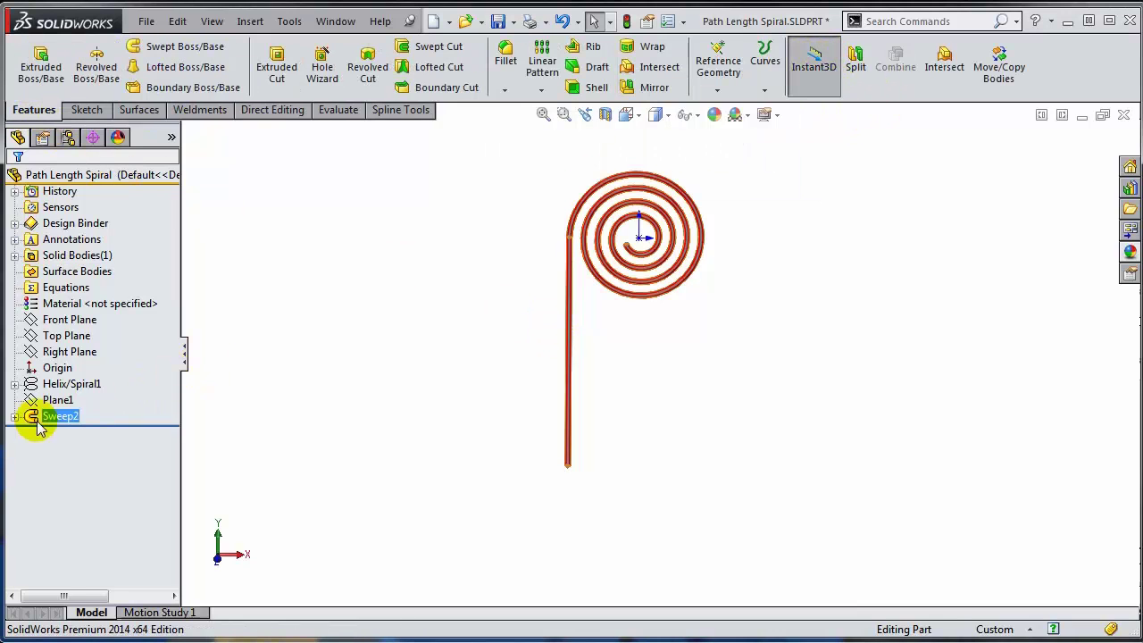
left_click(70, 384)
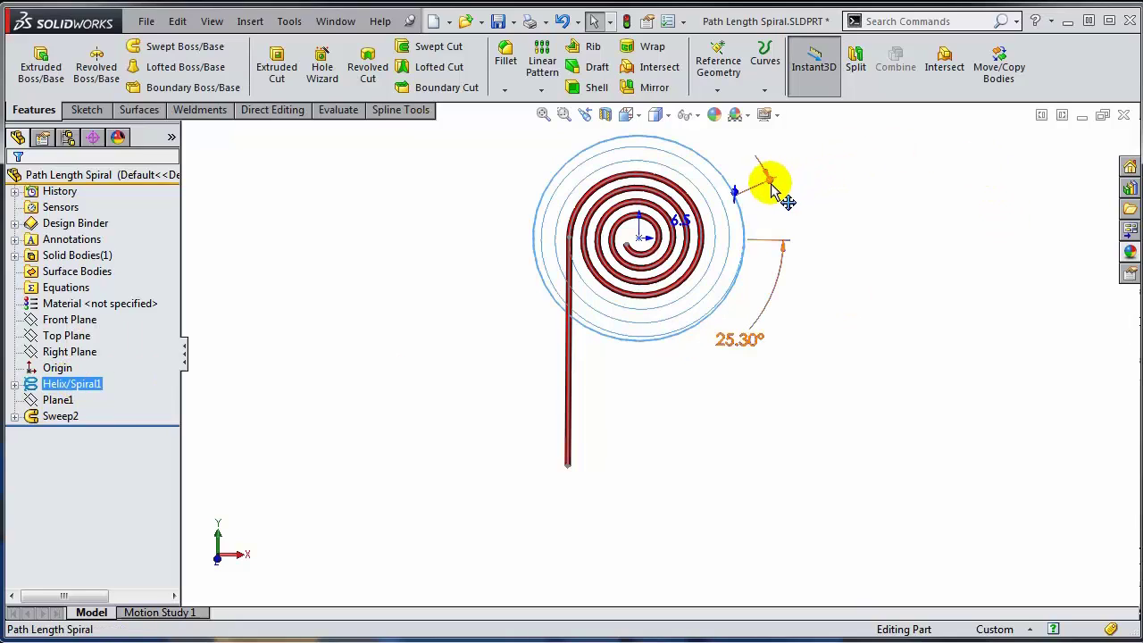
left_click_drag(772, 182, 763, 215)
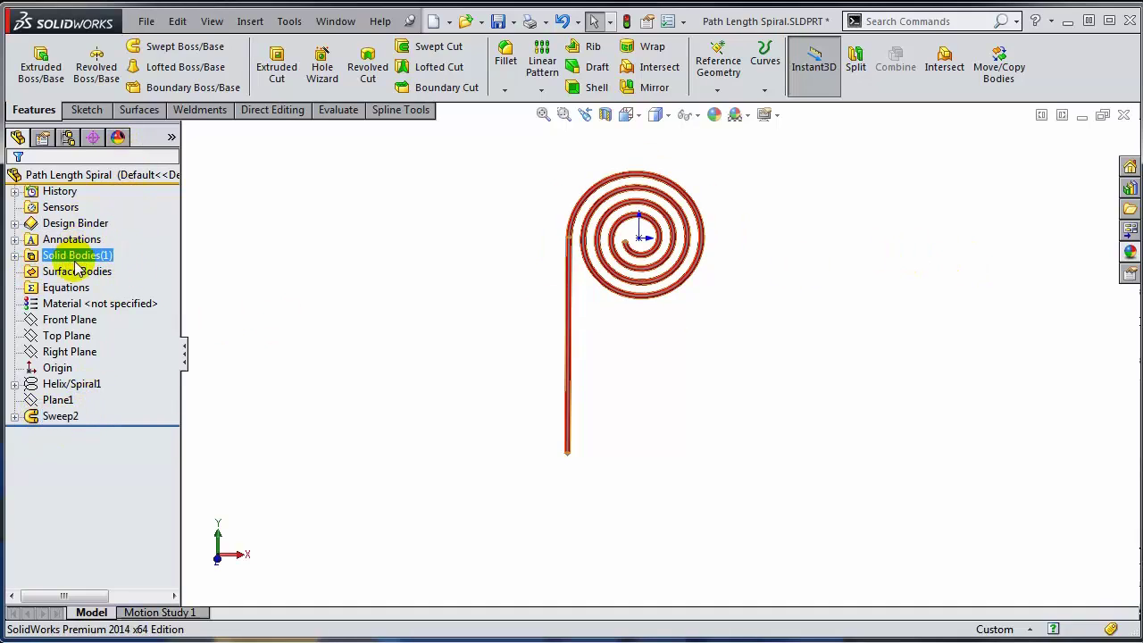
Step: Switch the feature tree to Show Flat Tree View and bring up Sketch2's context menu
right_click(145, 175)
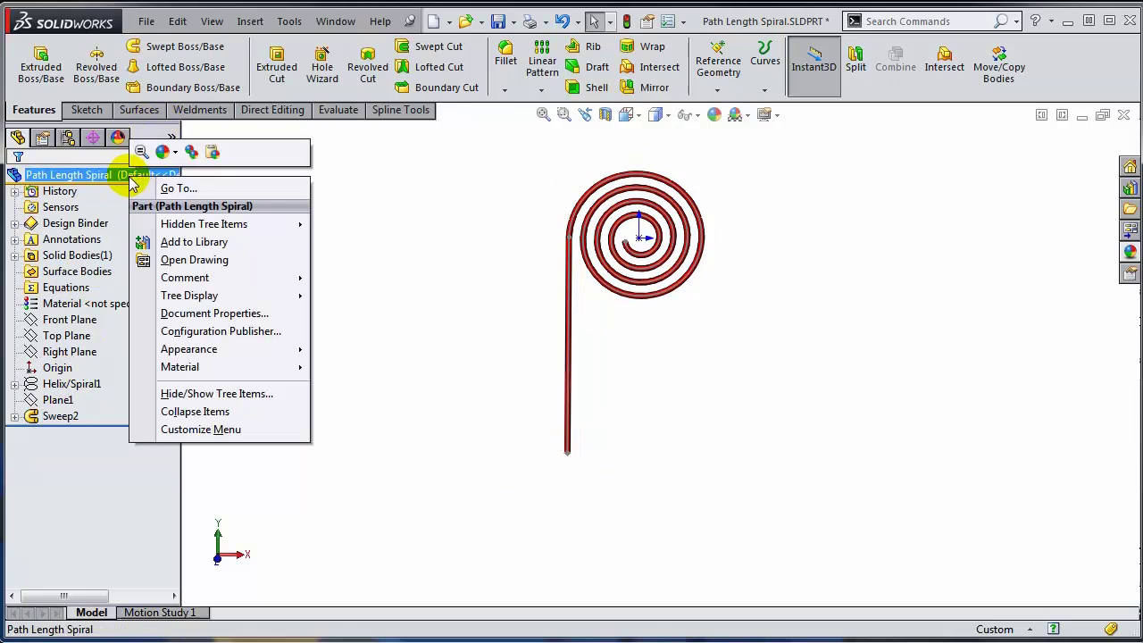
mouse_move(217, 295)
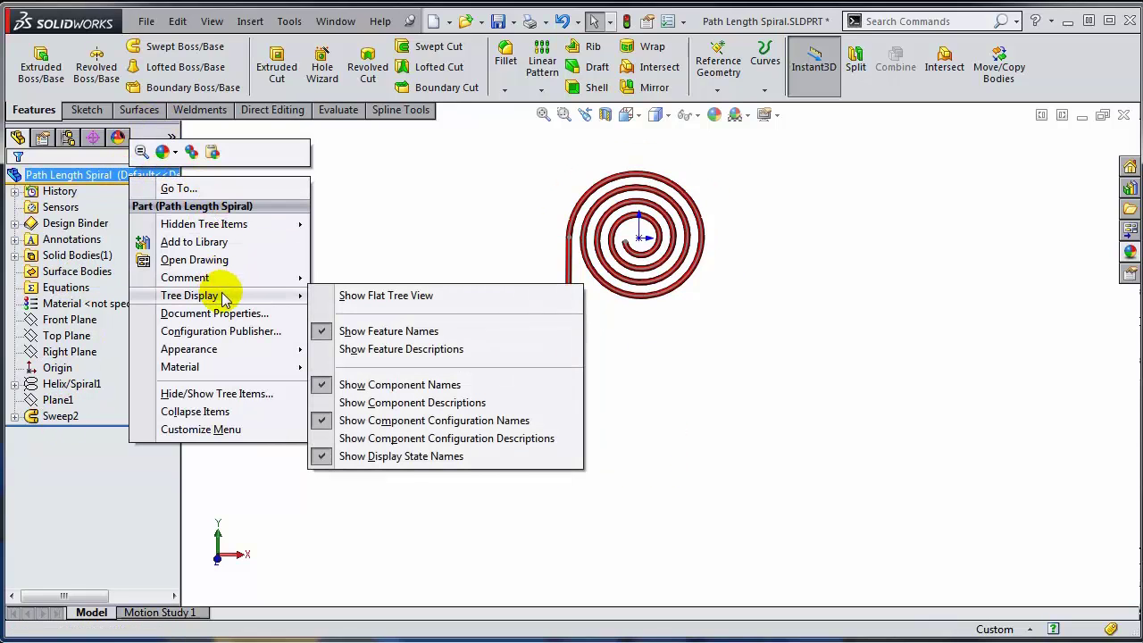
left_click(375, 298)
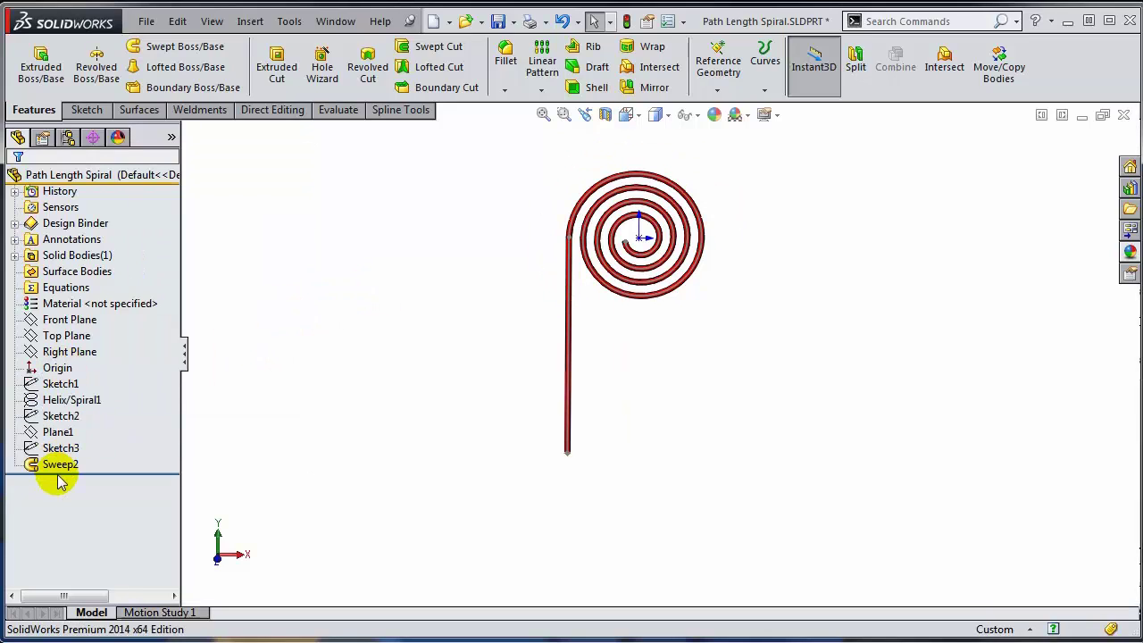
left_click(66, 417)
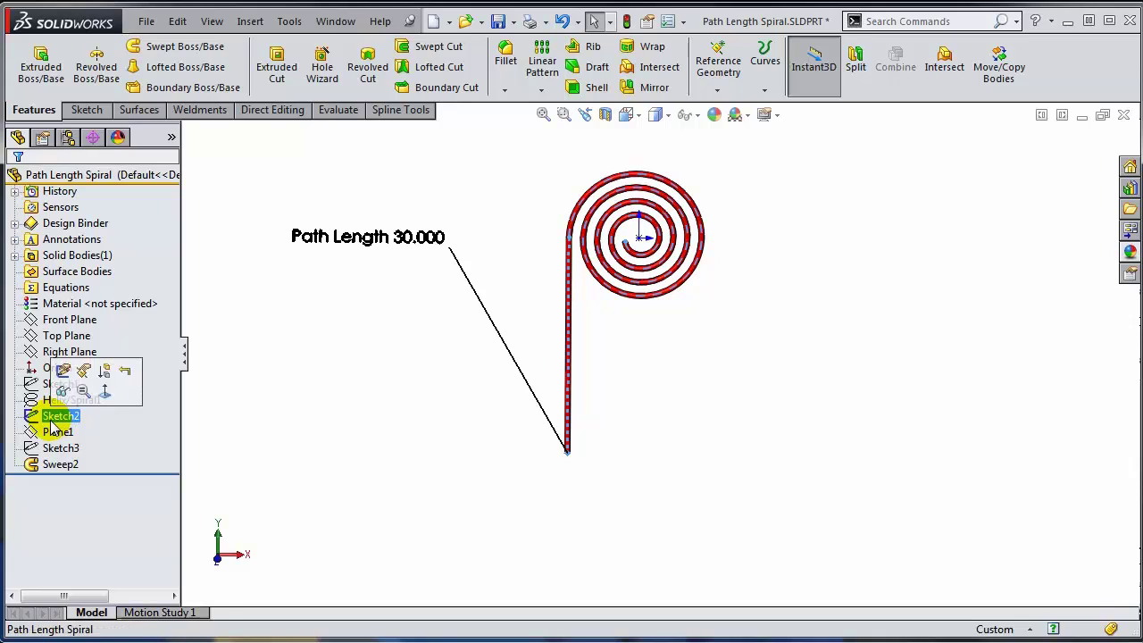
right_click(52, 424)
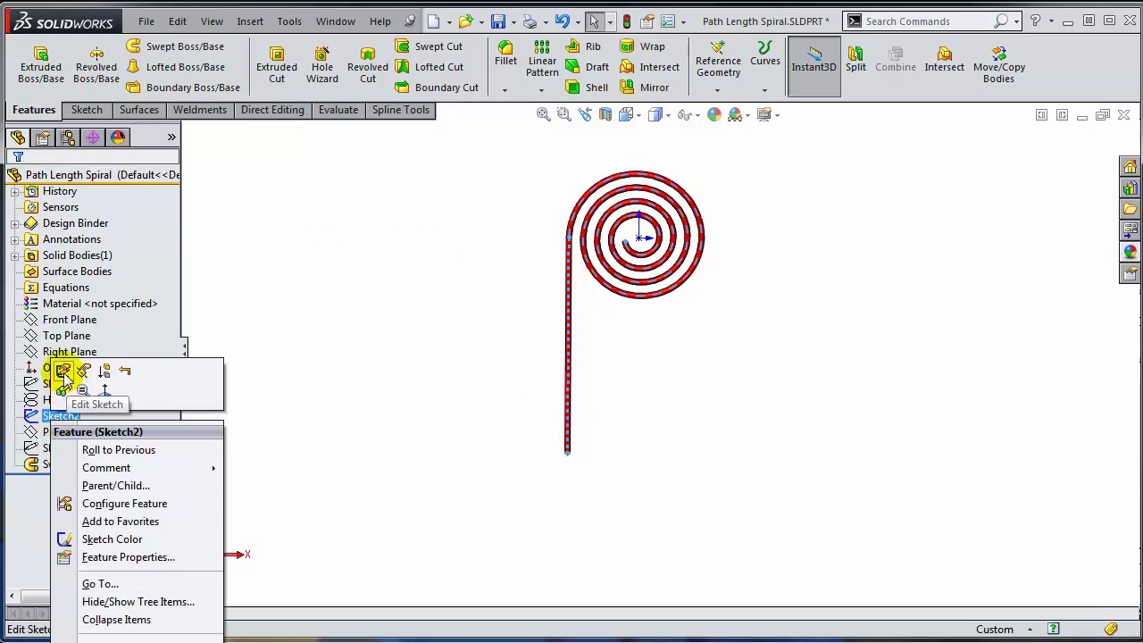
Step: Edit Sketch2 with Helix/Spiral1 shown
left_click(63, 372)
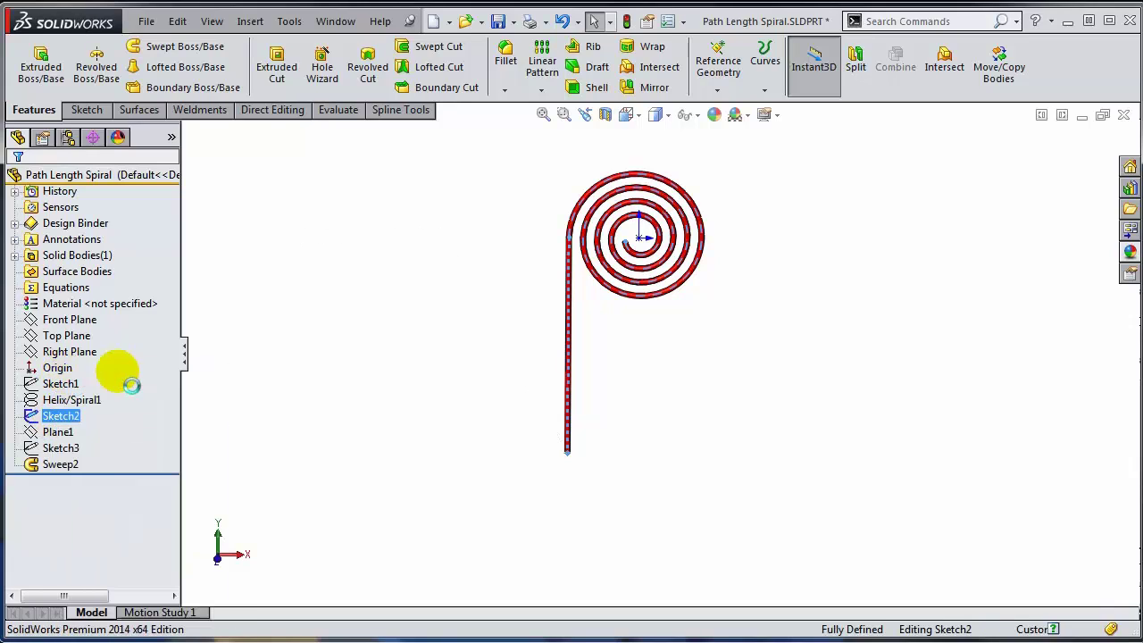
right_click(72, 403)
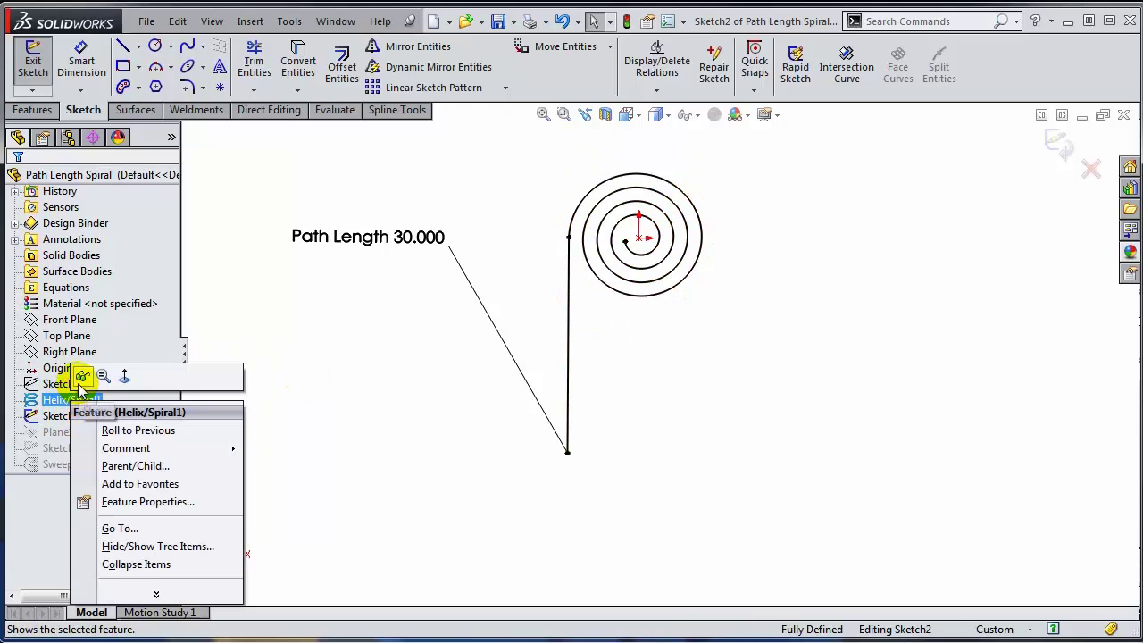
left_click(81, 376)
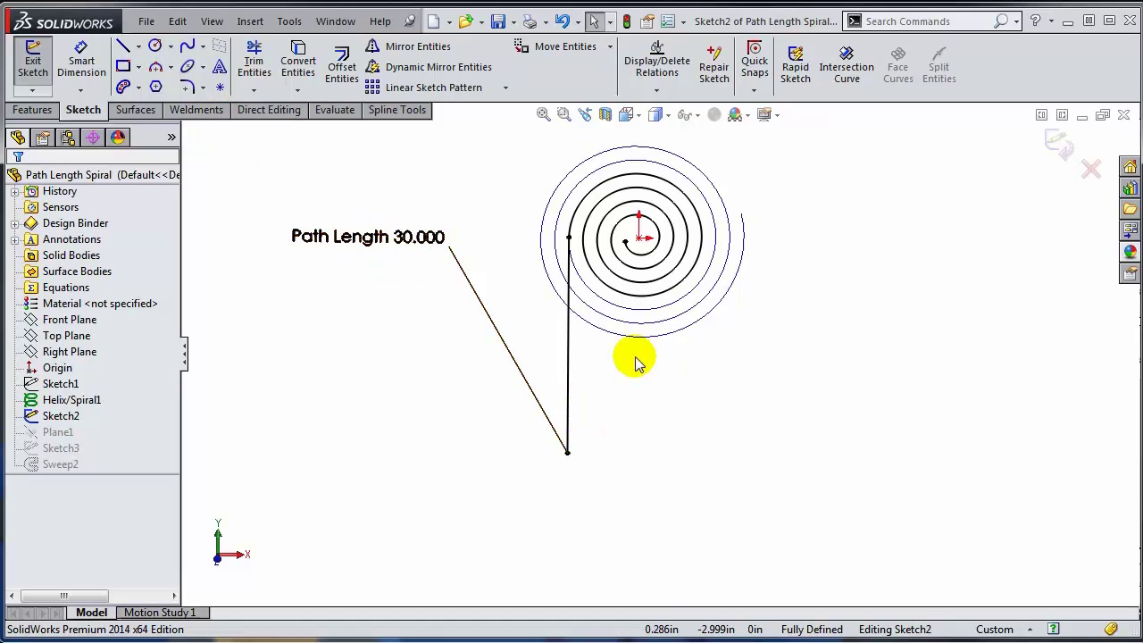
Step: Remove the Path Length 30.000 dimension, then select and clear the line-and-spiral path
left_click(417, 241)
key("Escape")
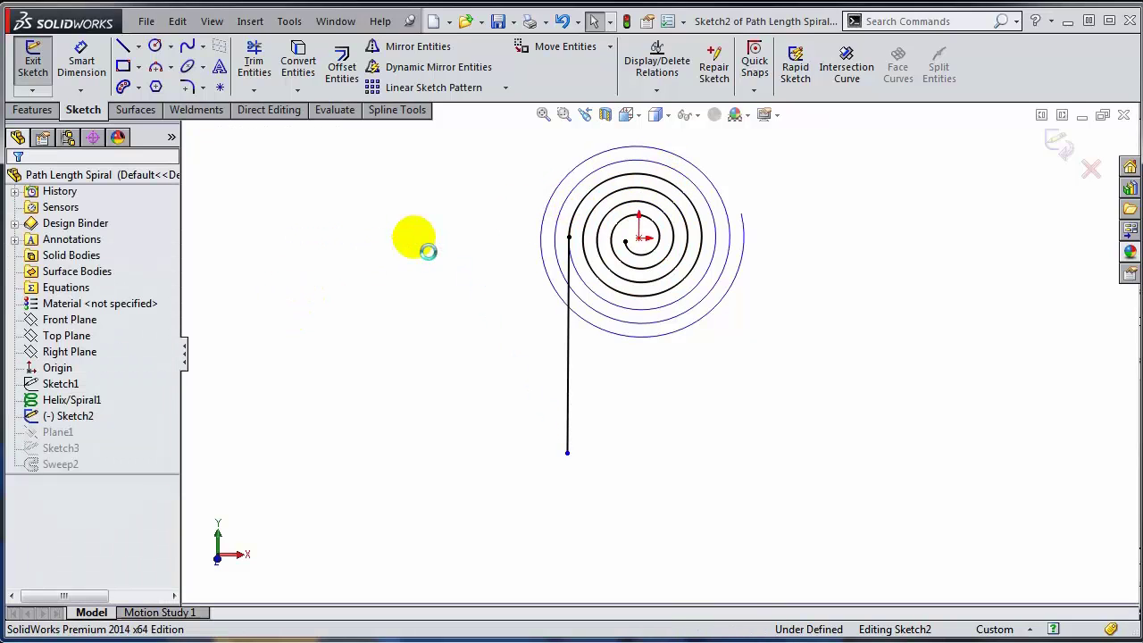
left_click(569, 384)
left_click(574, 380)
key("Escape")
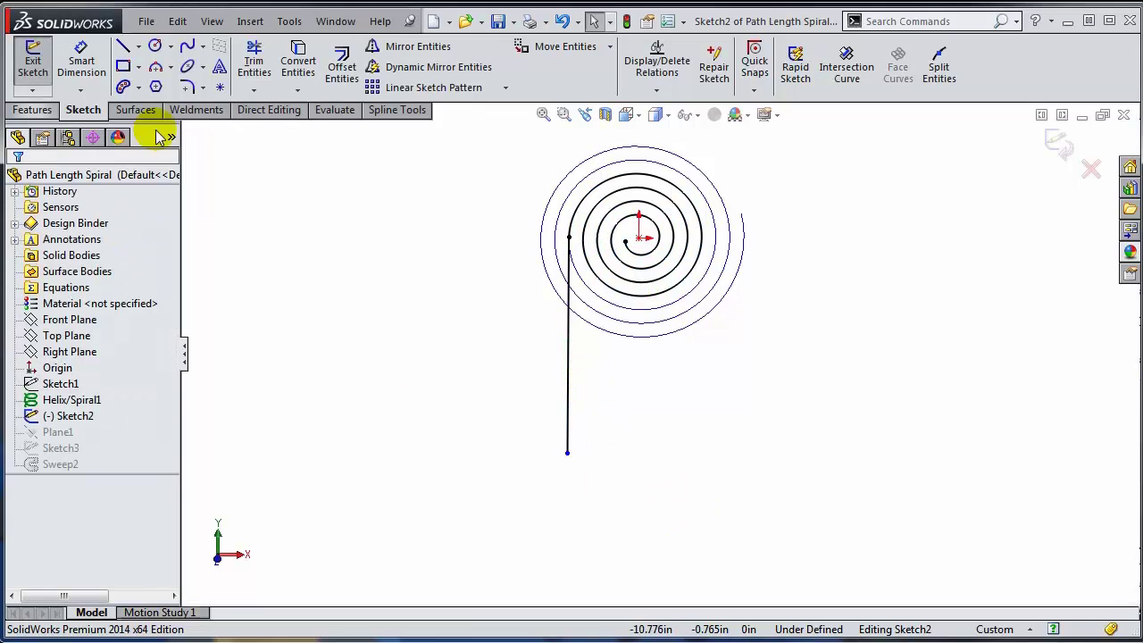
Step: Add a Path Length Dimension over the vertical line and inner spiral, placed left of the spiral
left_click(79, 91)
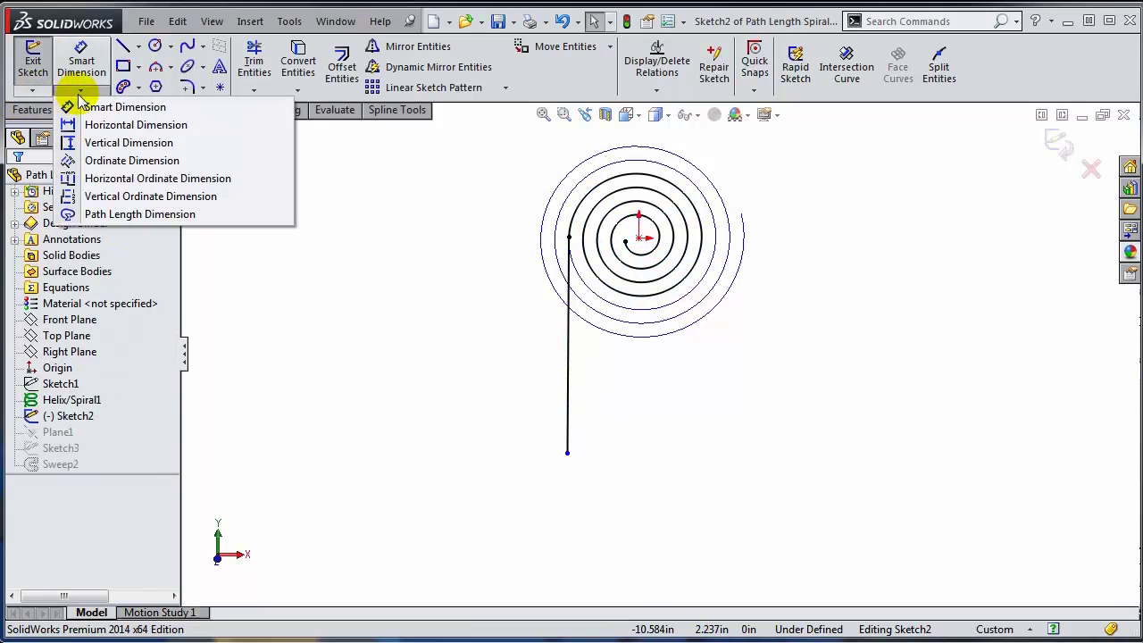
left_click(120, 217)
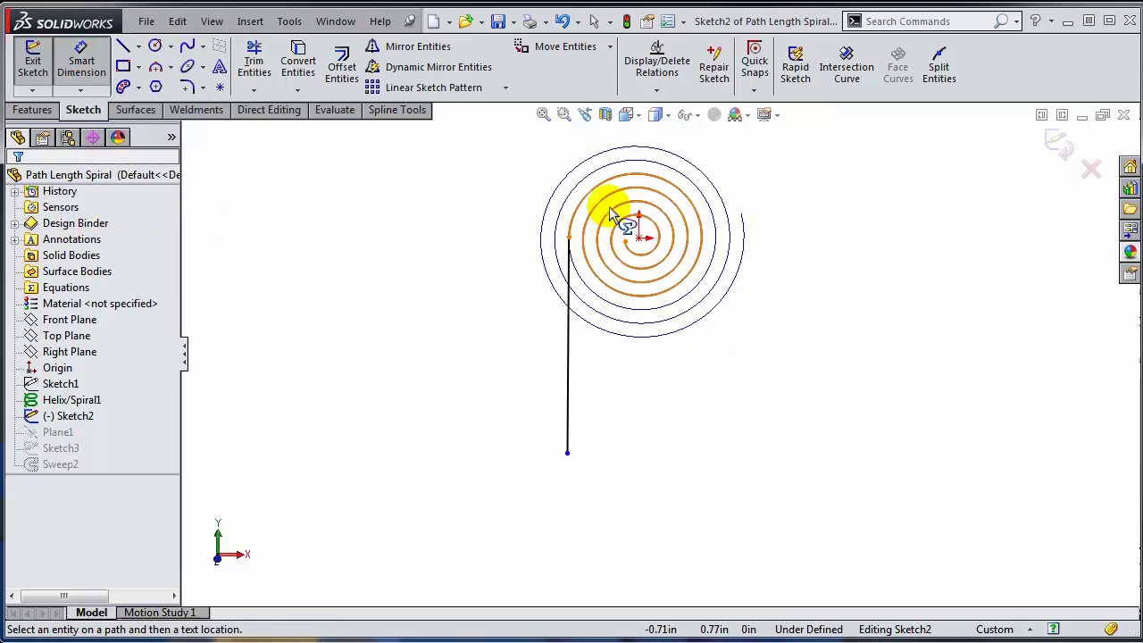
left_click(570, 314)
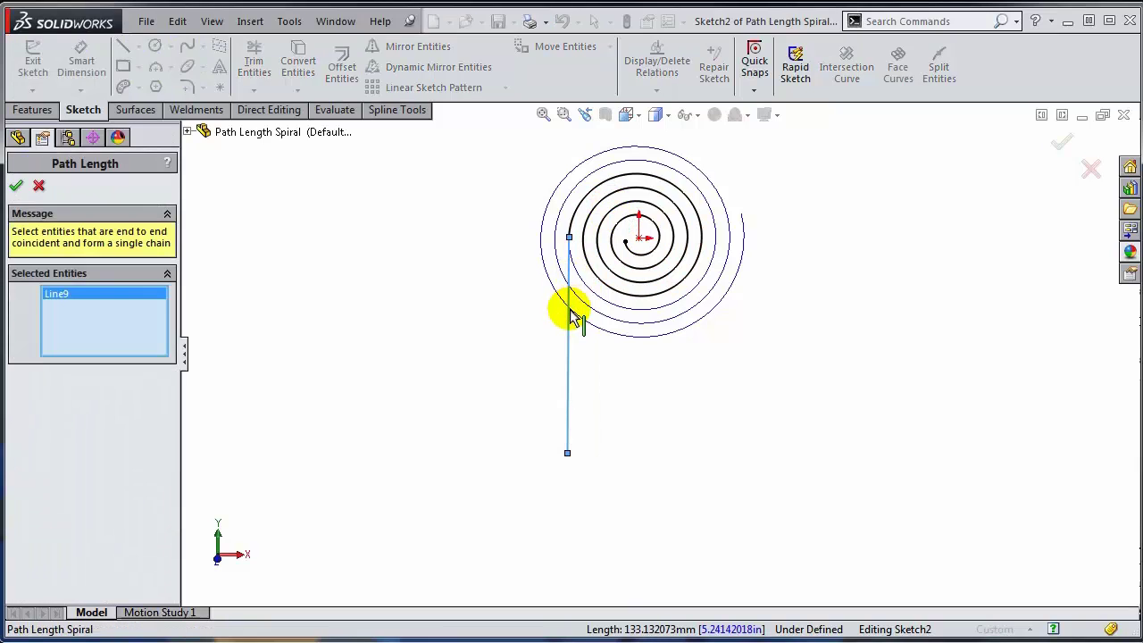
left_click(607, 200)
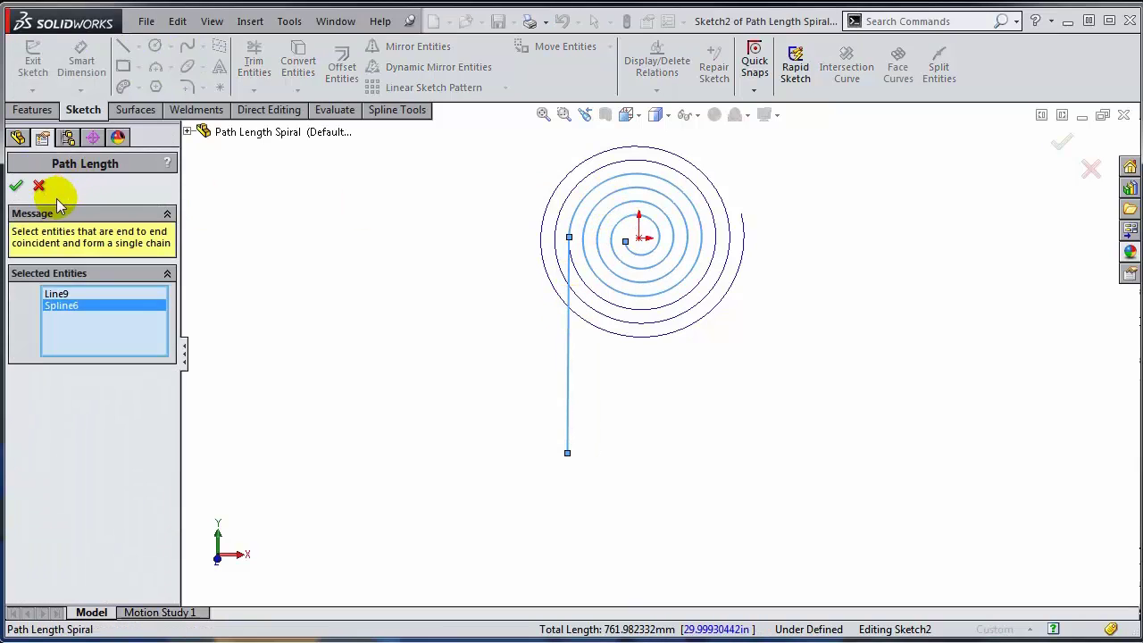
left_click(16, 185)
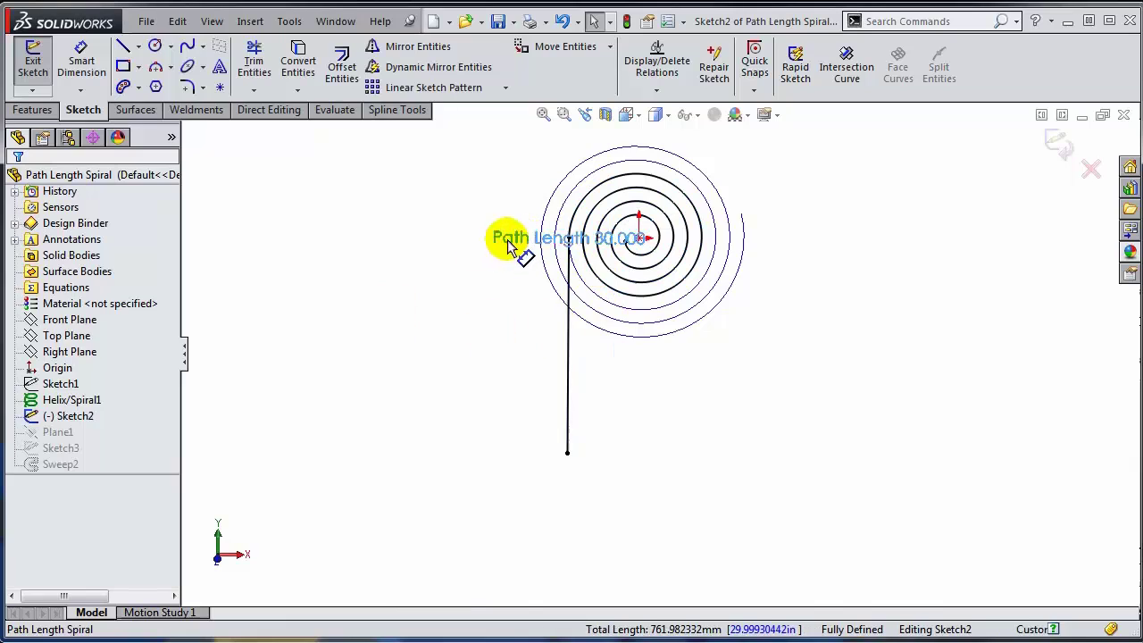
left_click(301, 255)
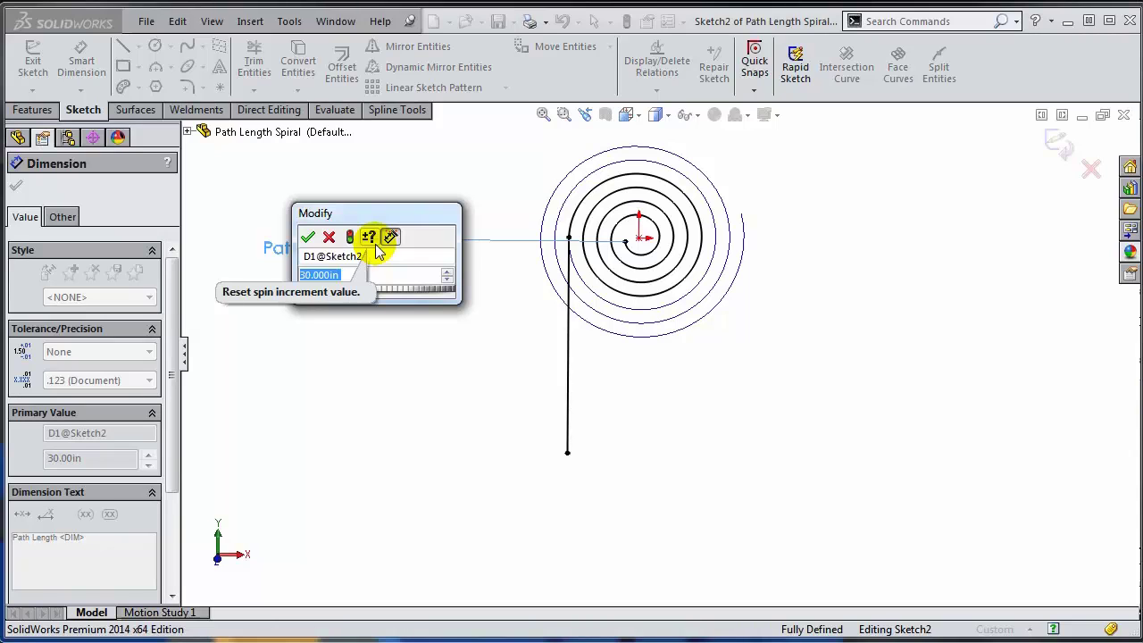
Step: Set the path length to 25, then change it to 30
type("25")
key("Return")
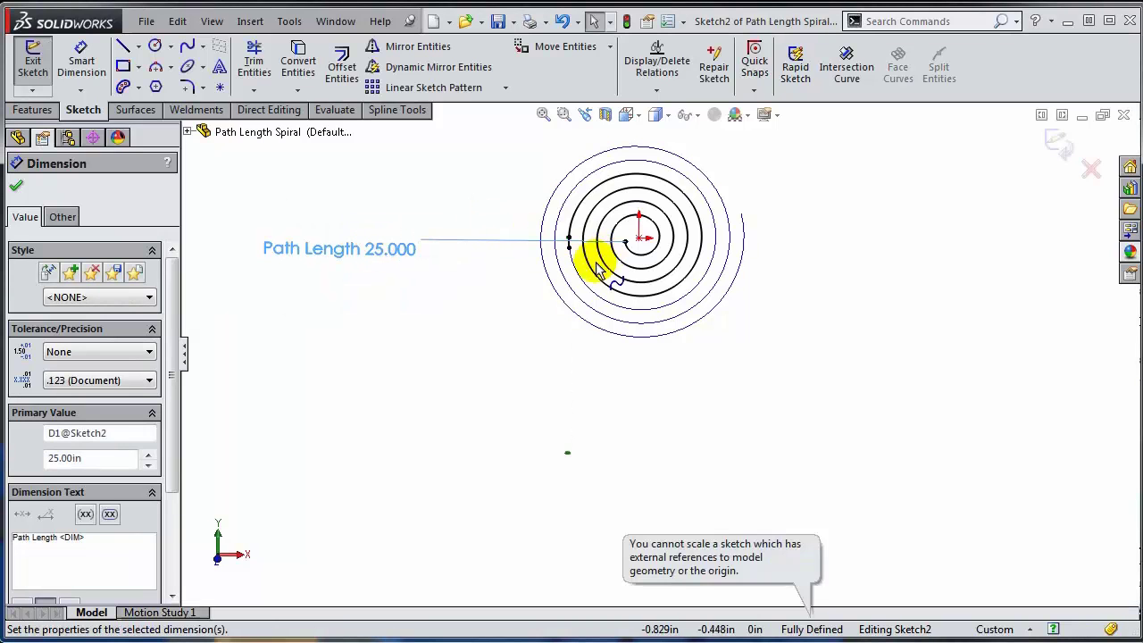
double_click(351, 253)
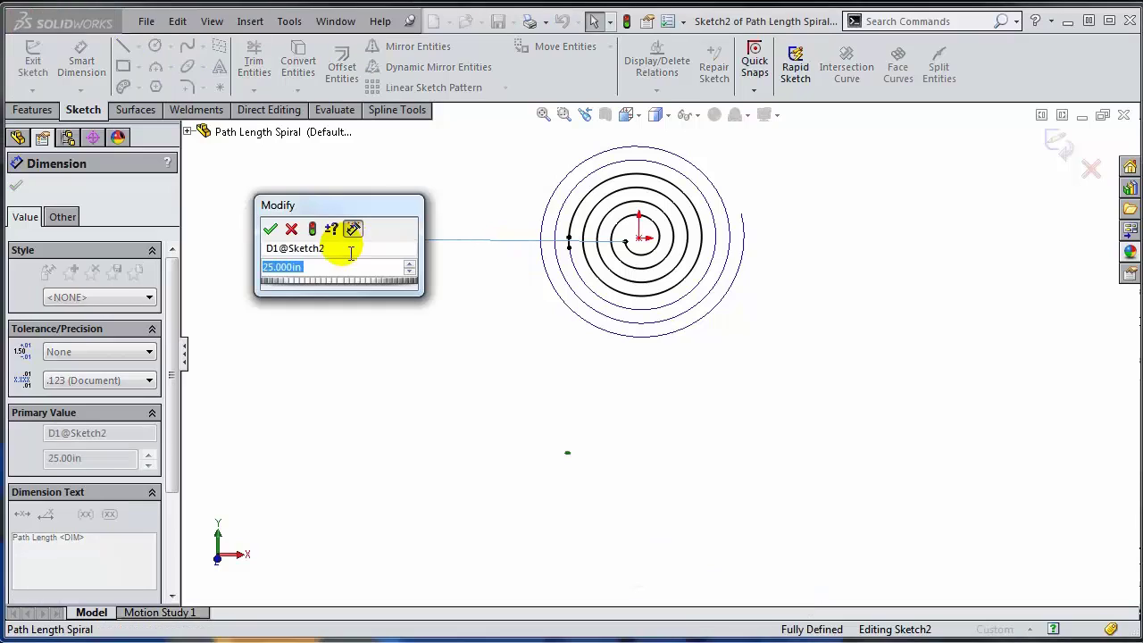
type("30")
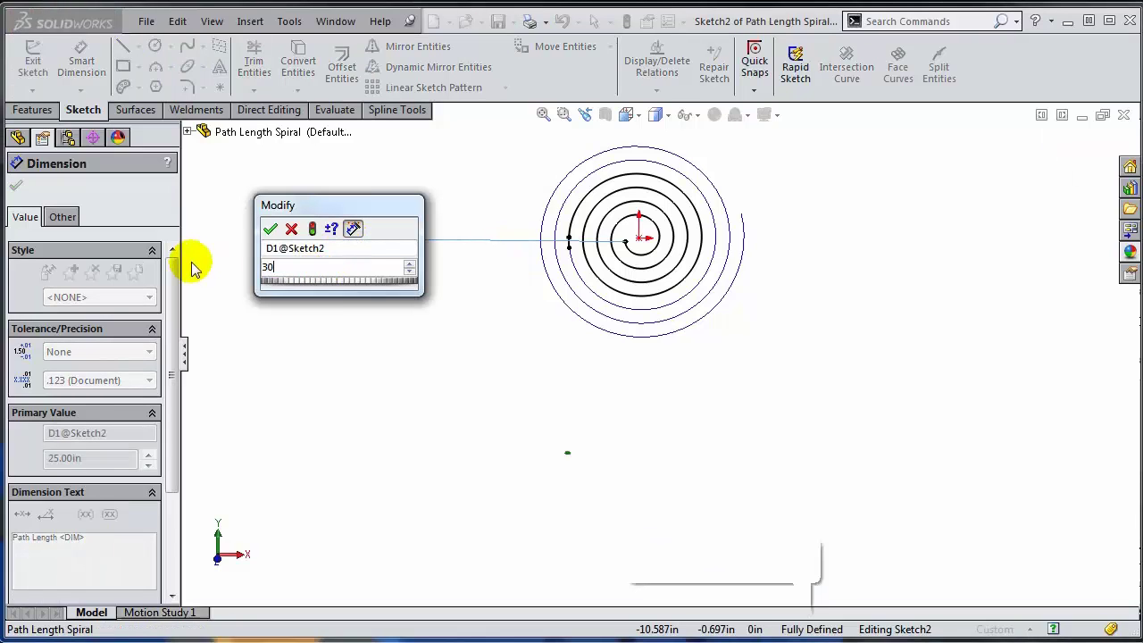
key("Return")
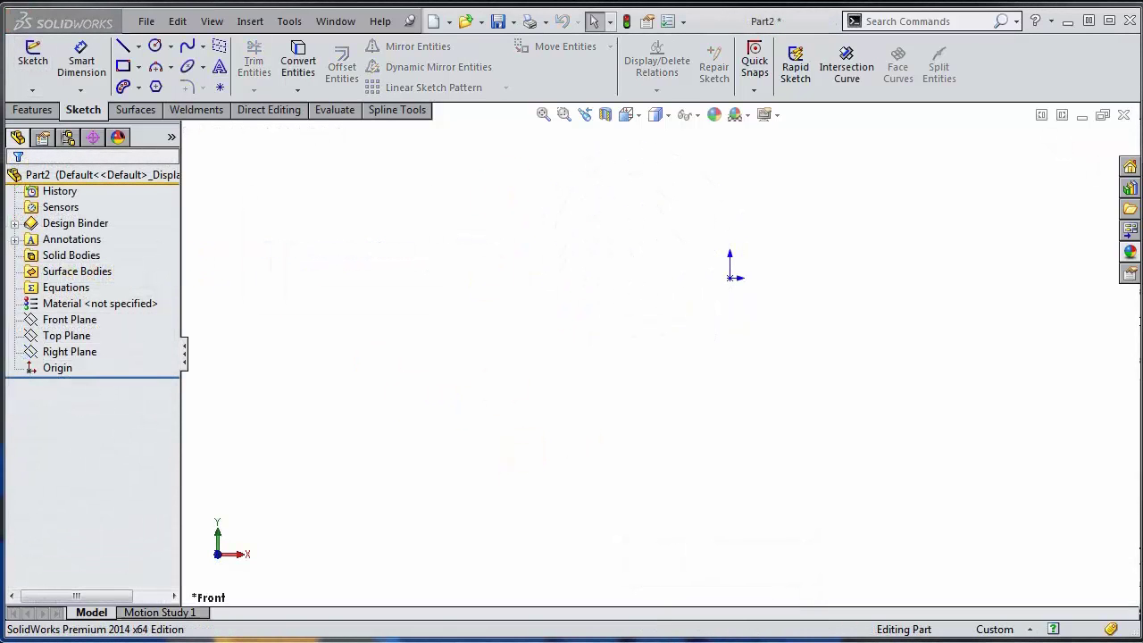
Step: Start a sketch on the Front Plane and draw a corner rectangle from the origin
left_click(89, 325)
left_click(102, 295)
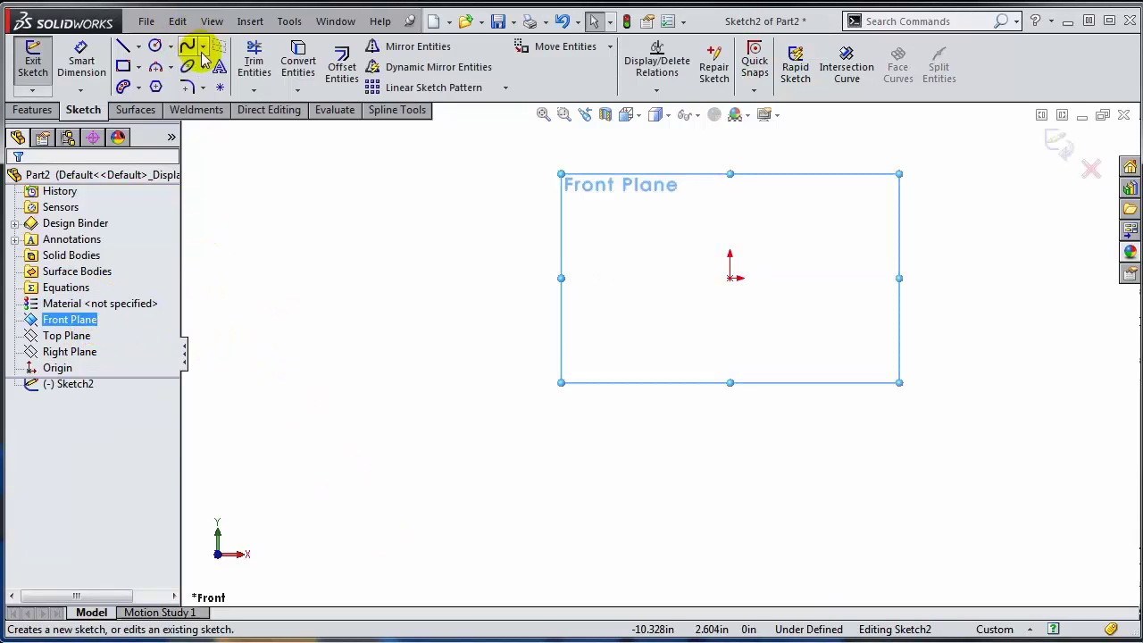
left_click(123, 66)
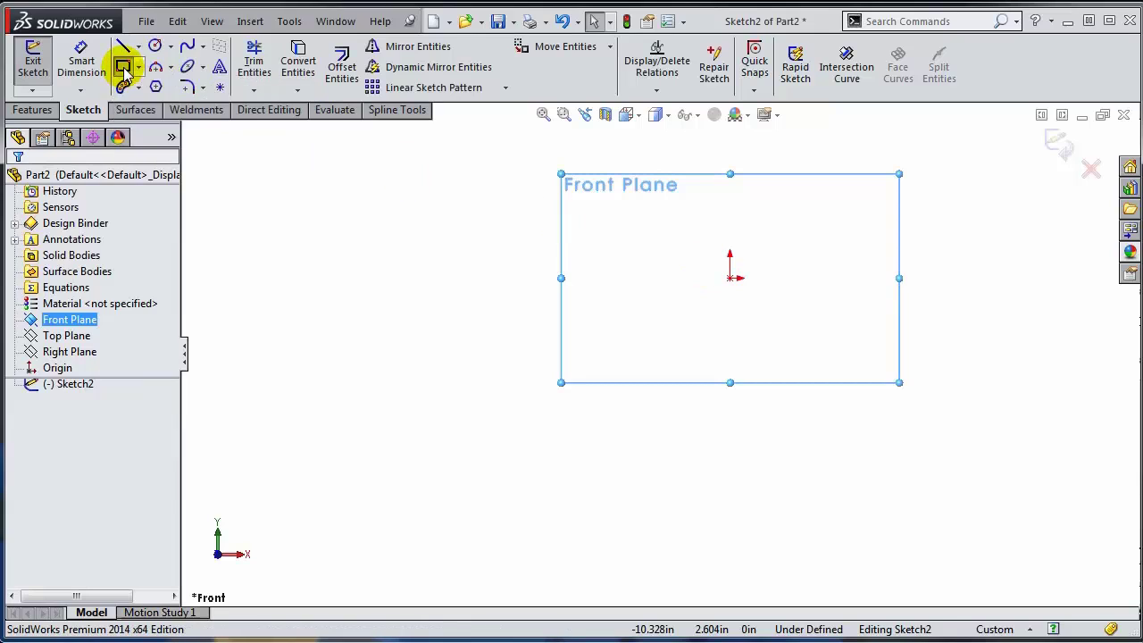
left_click(729, 277)
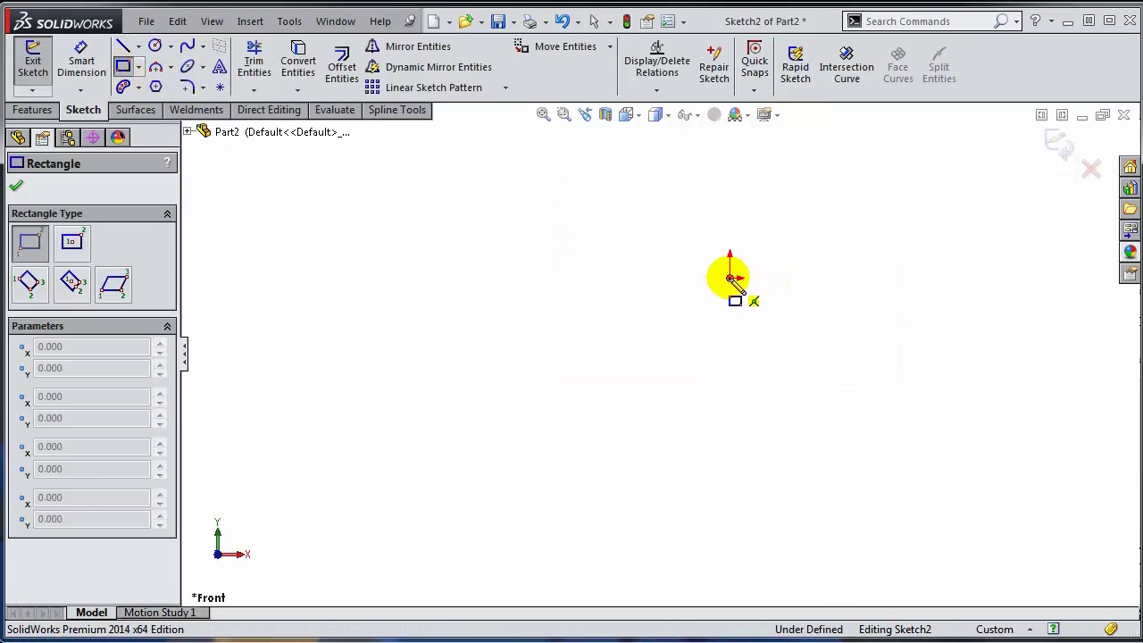
left_click(457, 439)
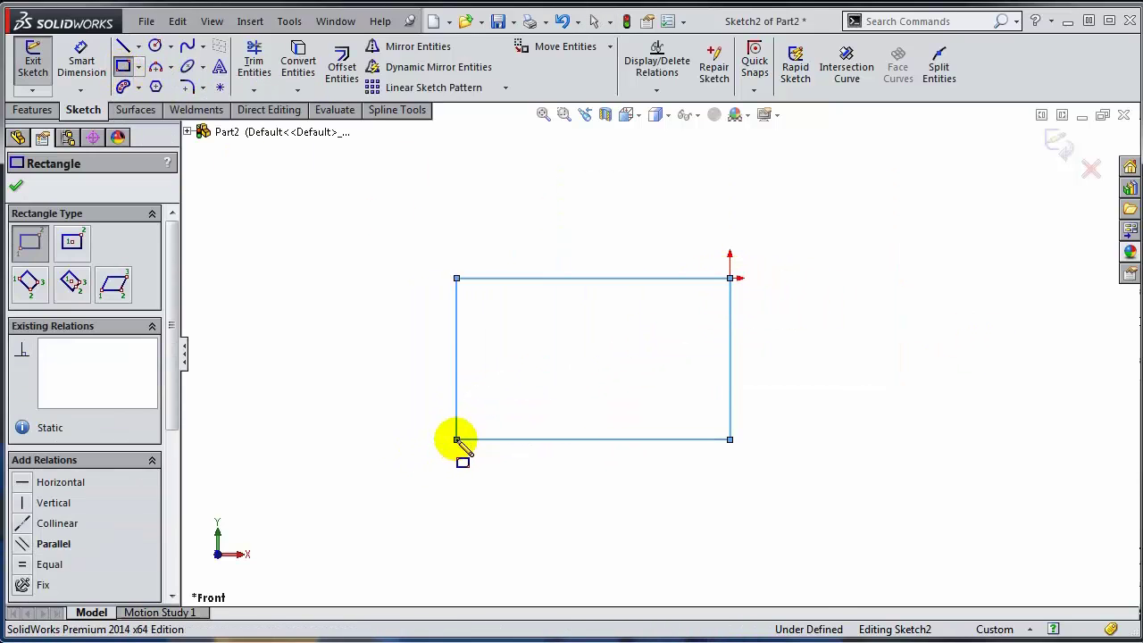
key("Escape")
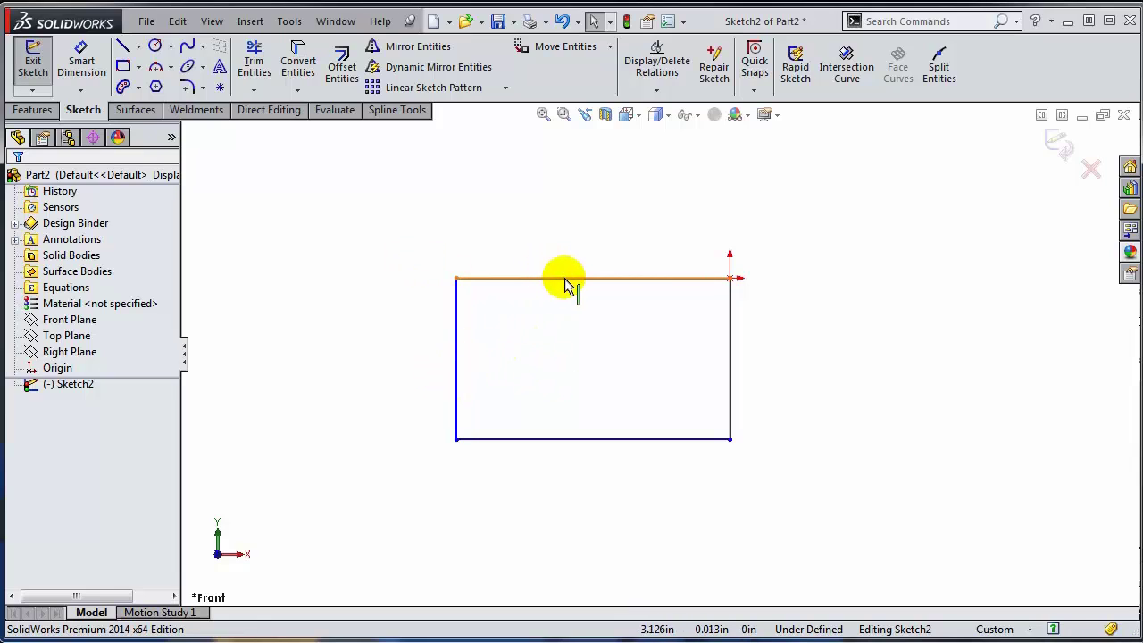
Step: Draw a construction centerline between the midpoints of the rectangle's left and right edges
left_click(139, 47)
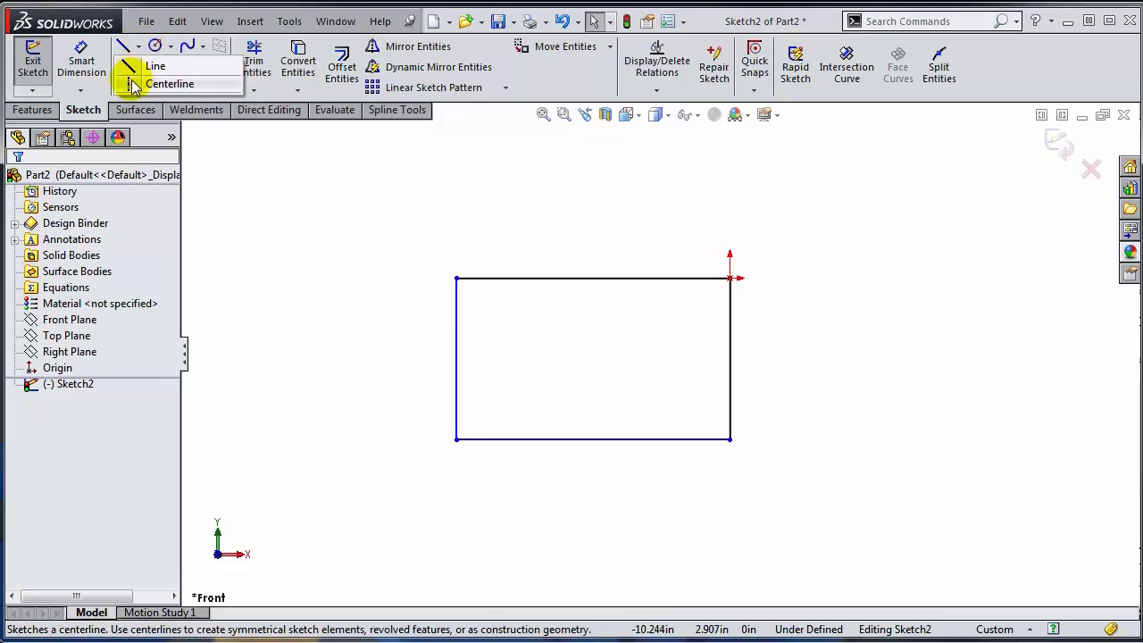
left_click(131, 84)
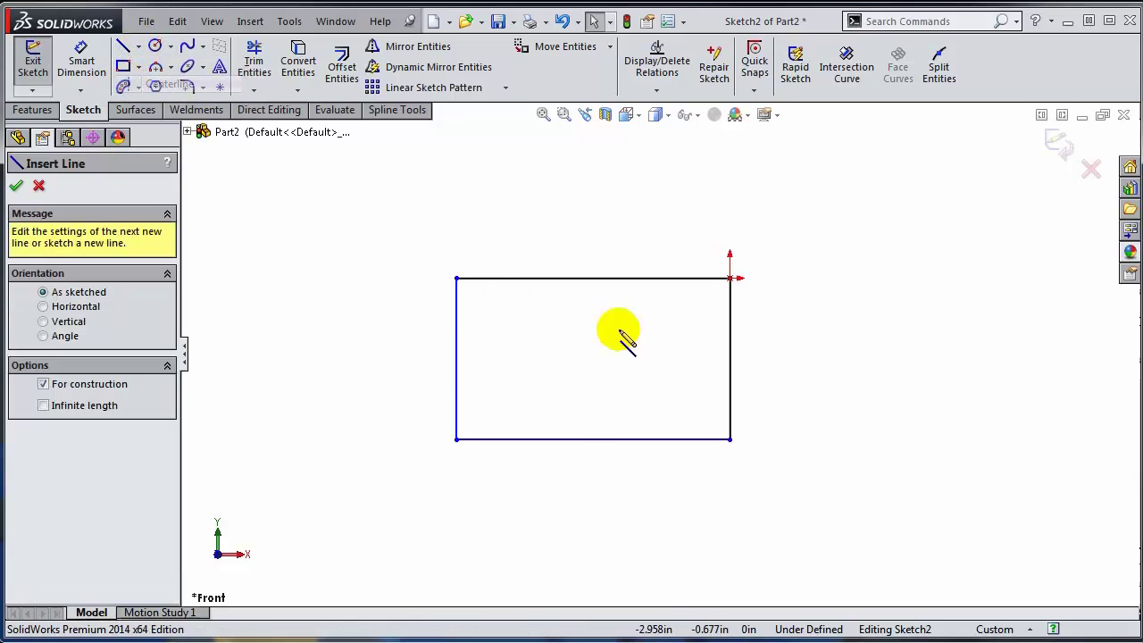
left_click(456, 358)
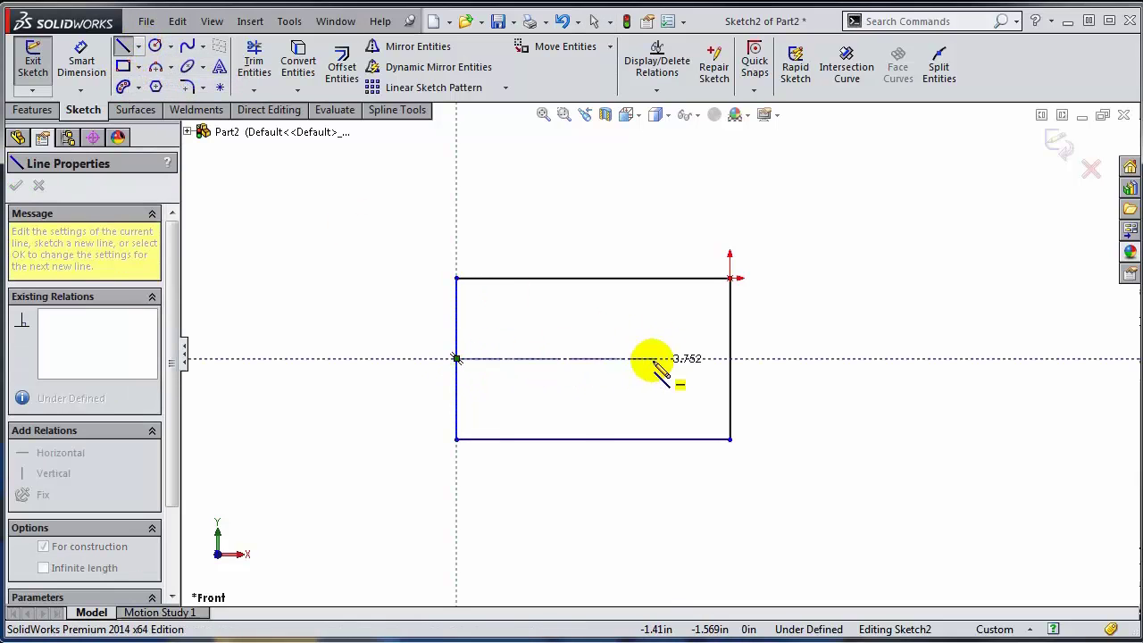
left_click(730, 358)
key("Escape")
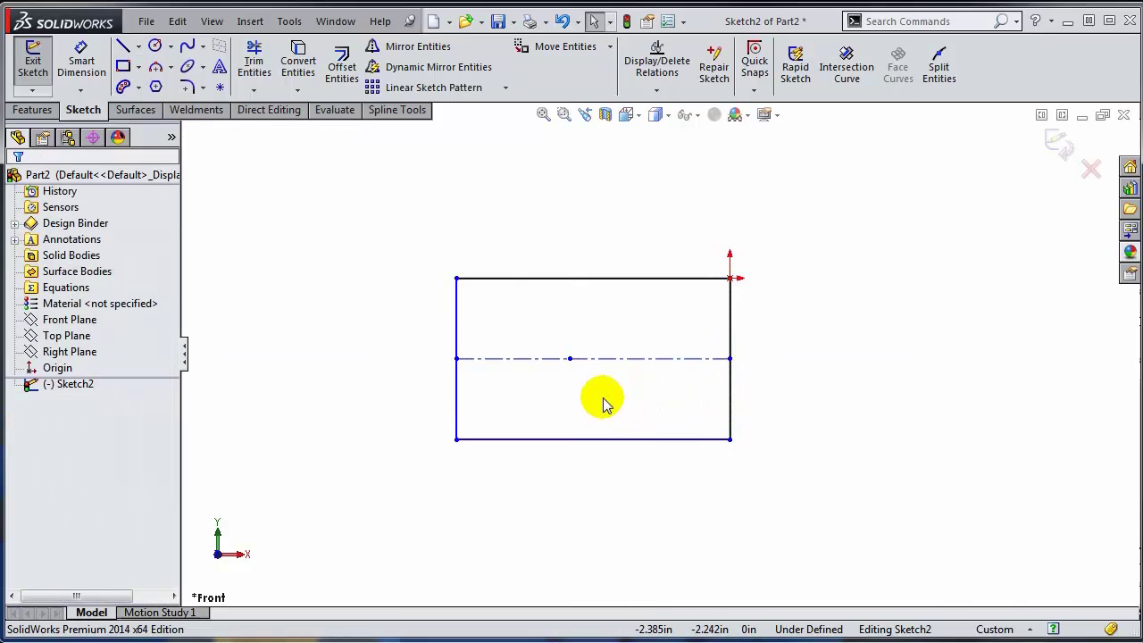
Step: Make the two centerline halves and the left edge equal in length
left_click_drag(601, 401, 554, 304)
left_click(703, 231)
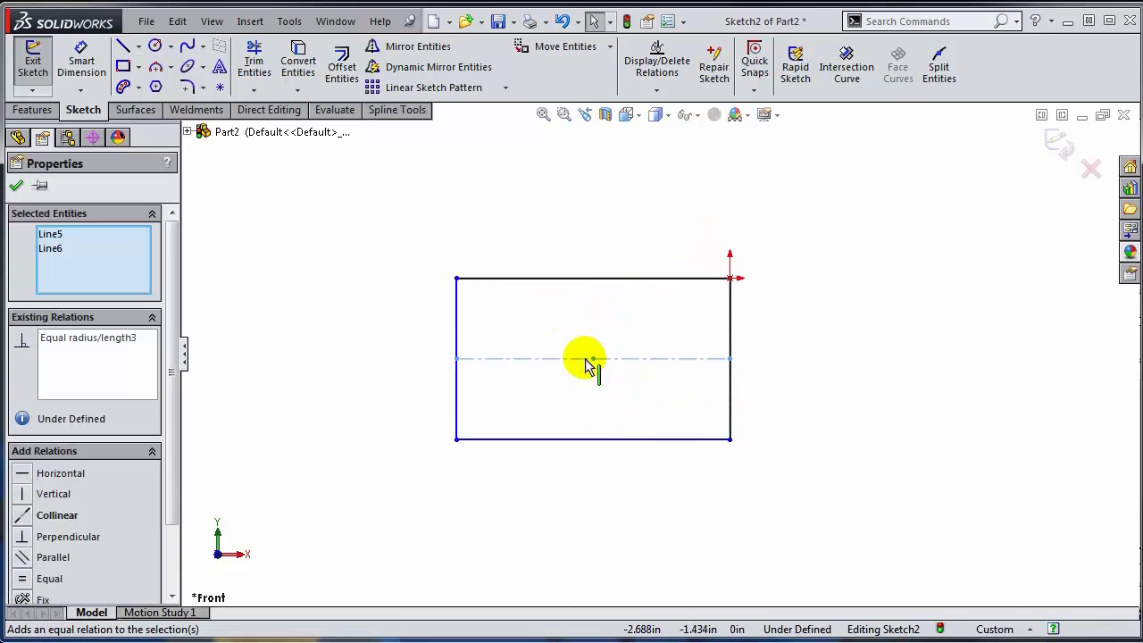
left_click(456, 332, "ctrl")
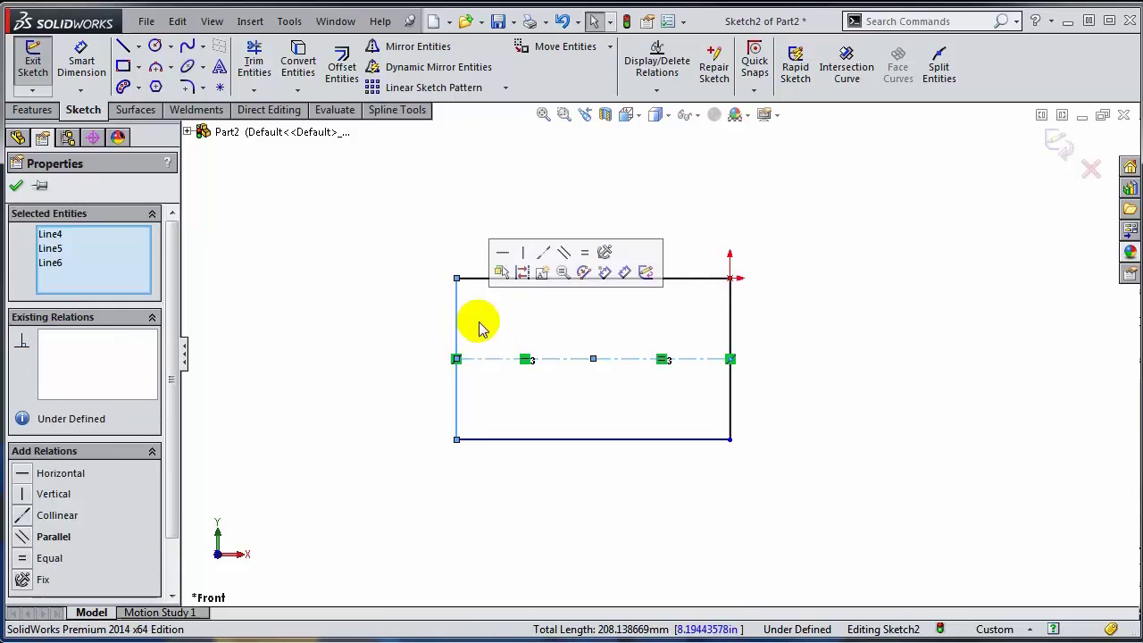
left_click(585, 252)
left_click(838, 360)
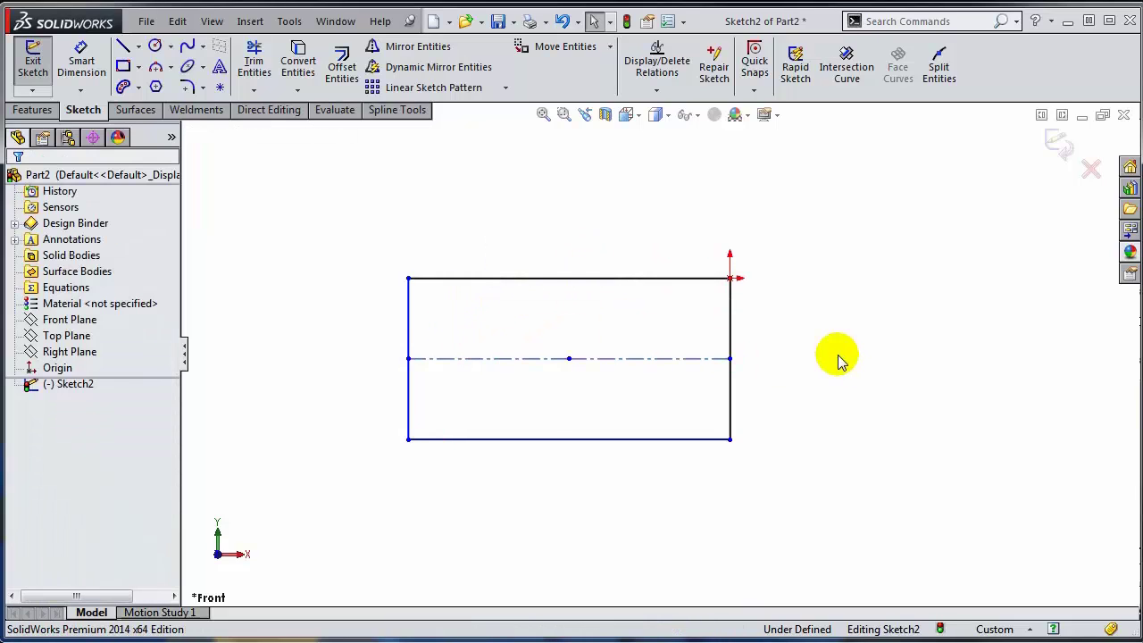
Step: Resize the rectangle by dragging its bottom-left corner
left_click_drag(434, 402, 349, 312)
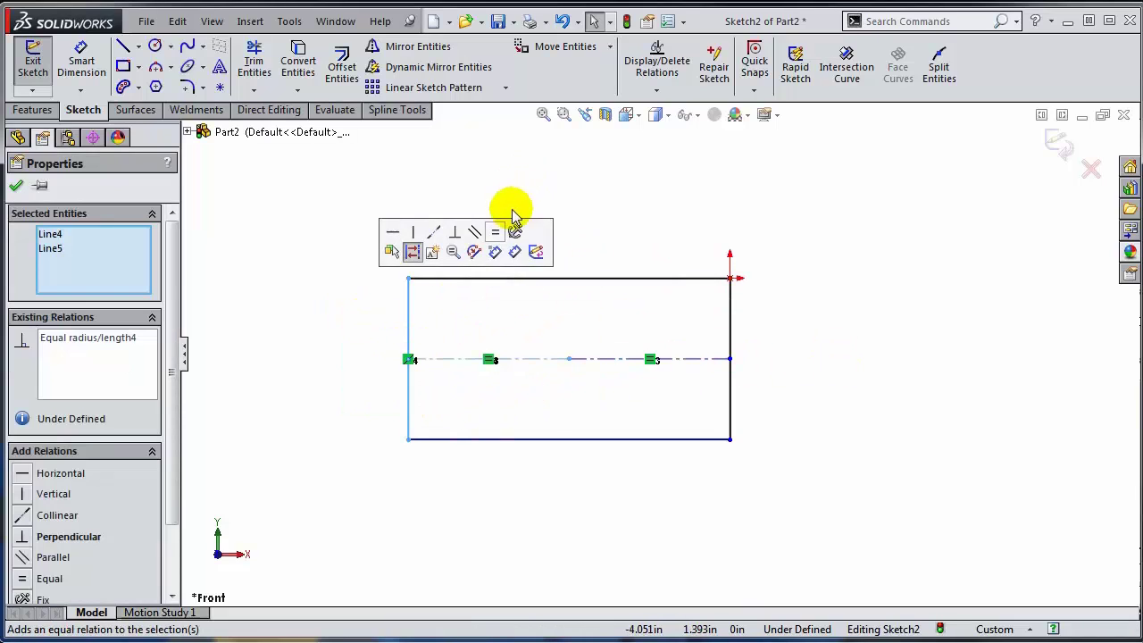
left_click(977, 379)
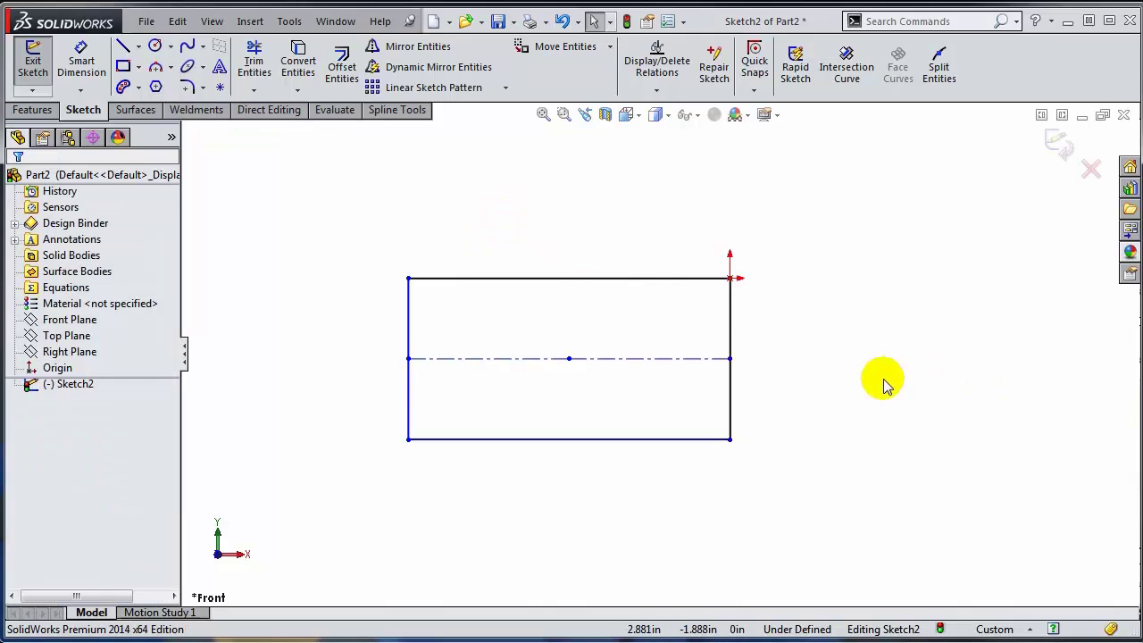
mouse_move(409, 438)
left_mouse_down()
mouse_move(667, 341)
mouse_move(345, 505)
mouse_move(613, 421)
mouse_move(450, 492)
mouse_move(417, 433)
left_mouse_up()
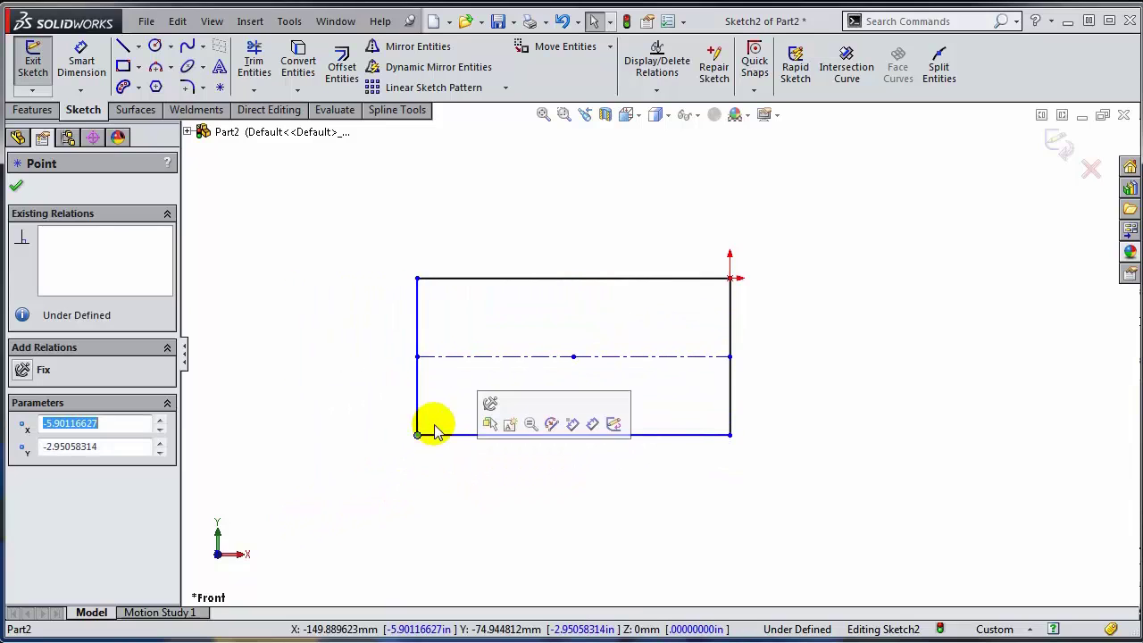
left_click(414, 219)
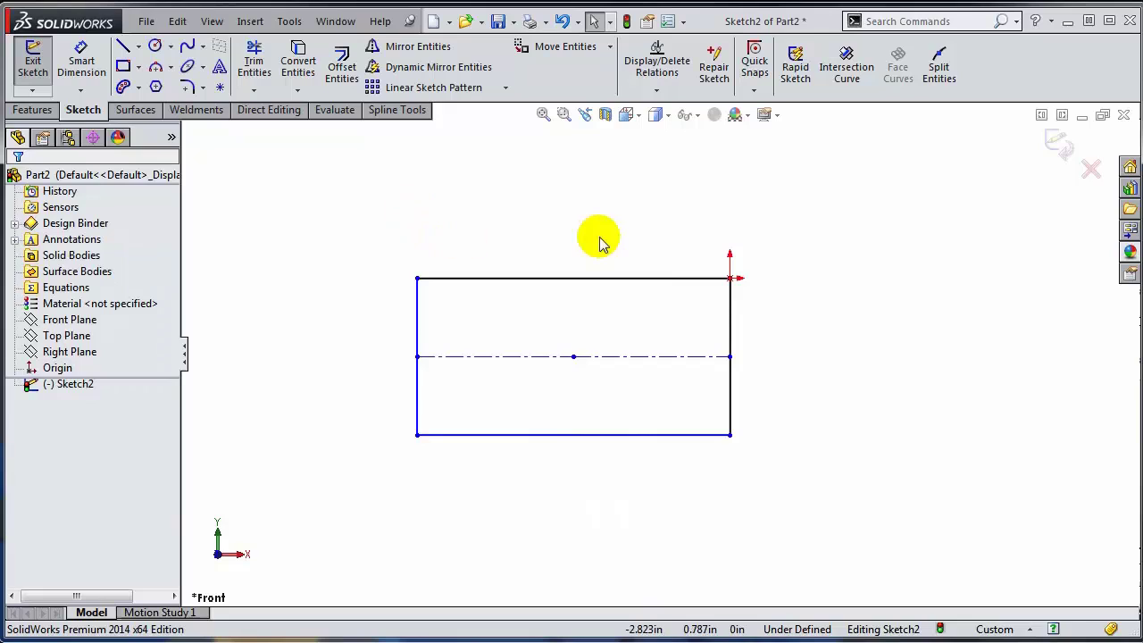
Step: Add a Path Length Dimension over the whole rectangle chain, placed near the bottom edge
left_click(80, 91)
left_click(102, 214)
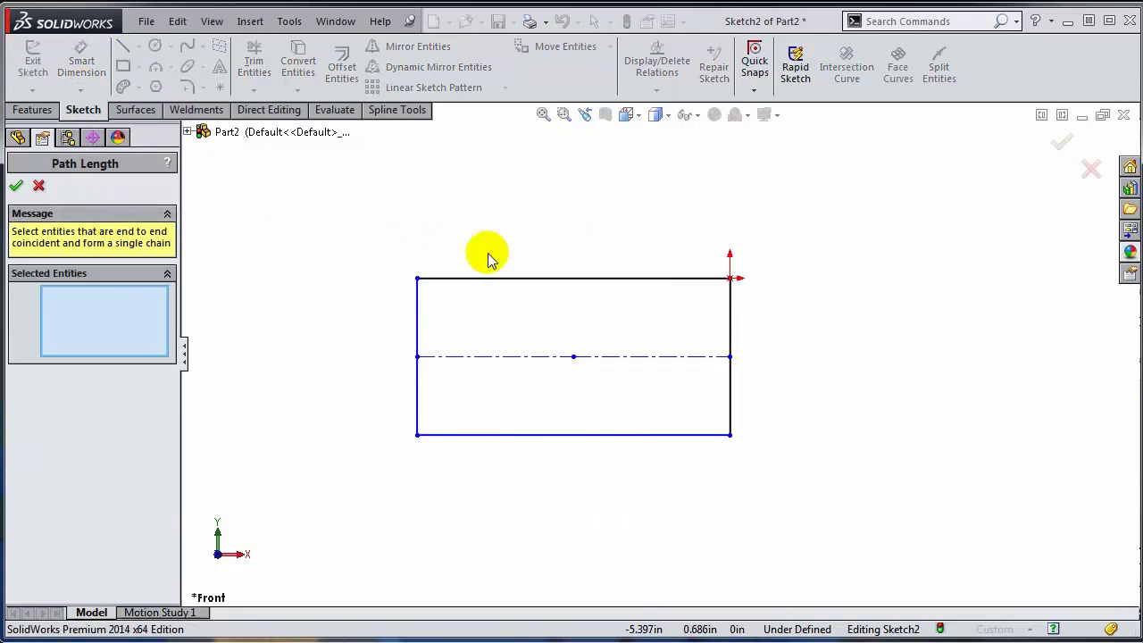
right_click(527, 280)
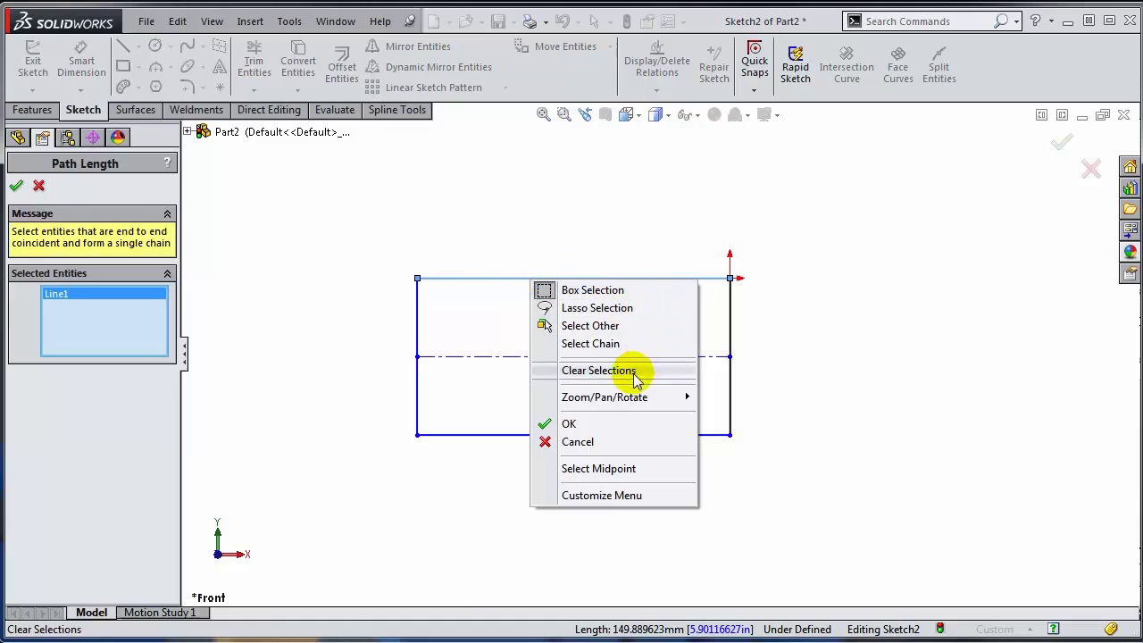
left_click(616, 345)
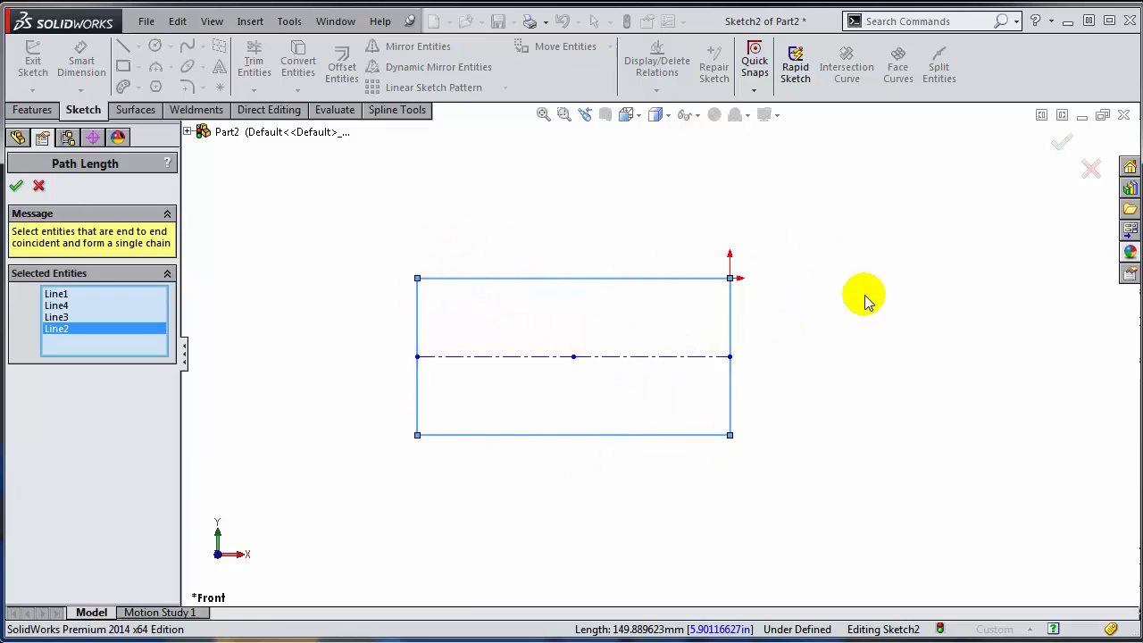
left_click(17, 188)
left_click_drag(811, 294, 557, 497)
Step: Try path lengths 20, 10 and 5, settle on 30 in, and move the label below
double_click(556, 497)
type("20")
key("Return")
double_click(560, 498)
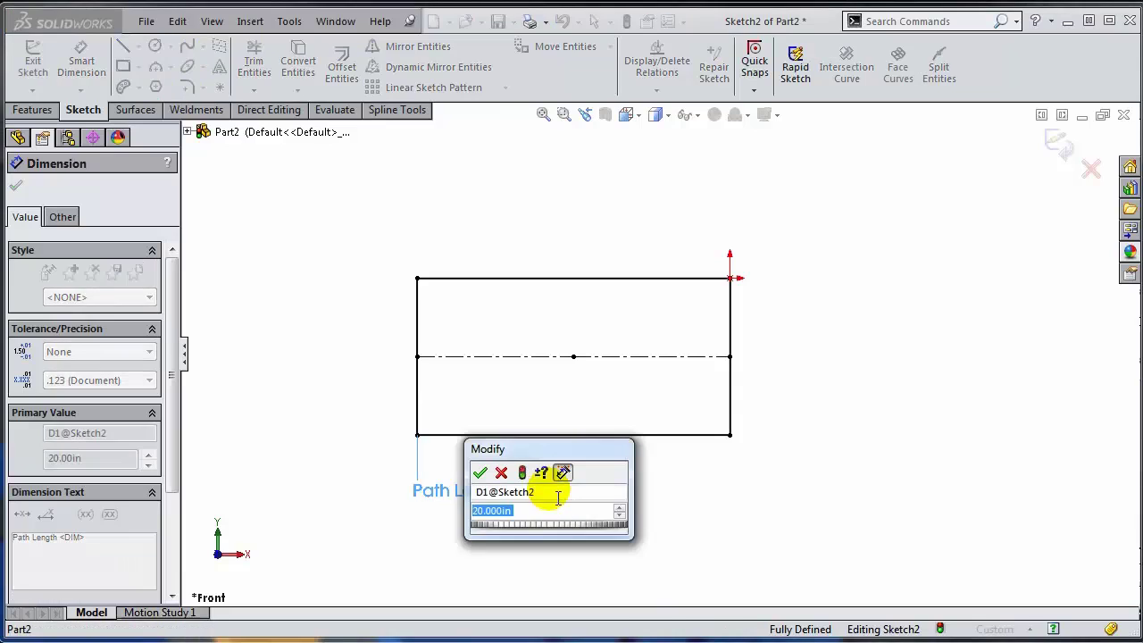
type("10")
key("Return")
double_click(555, 499)
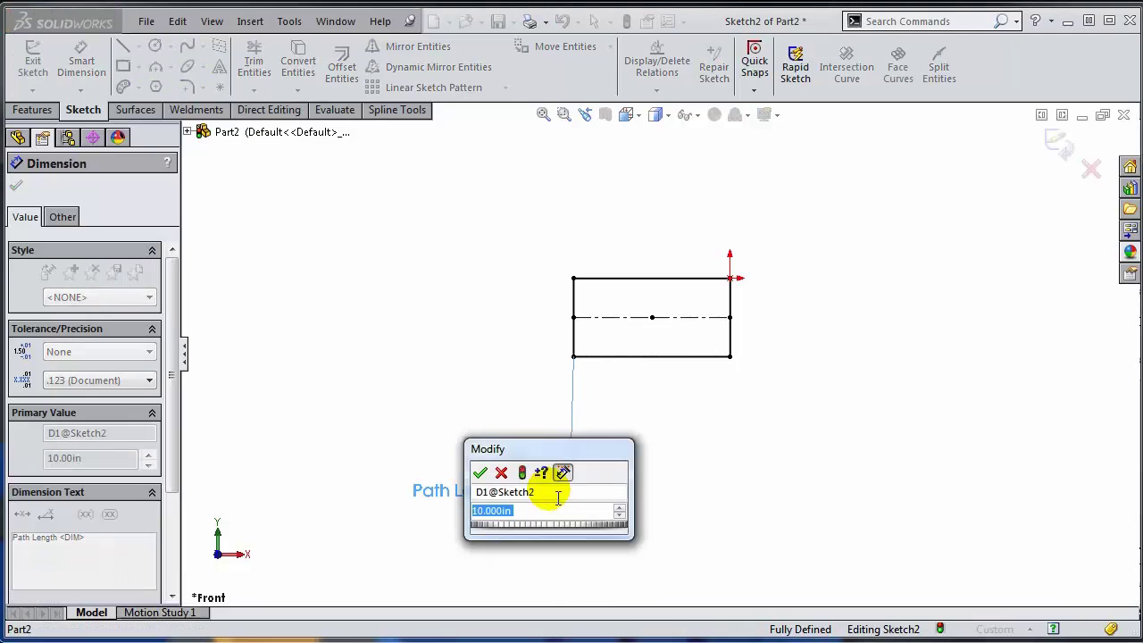
type("5")
key("Return")
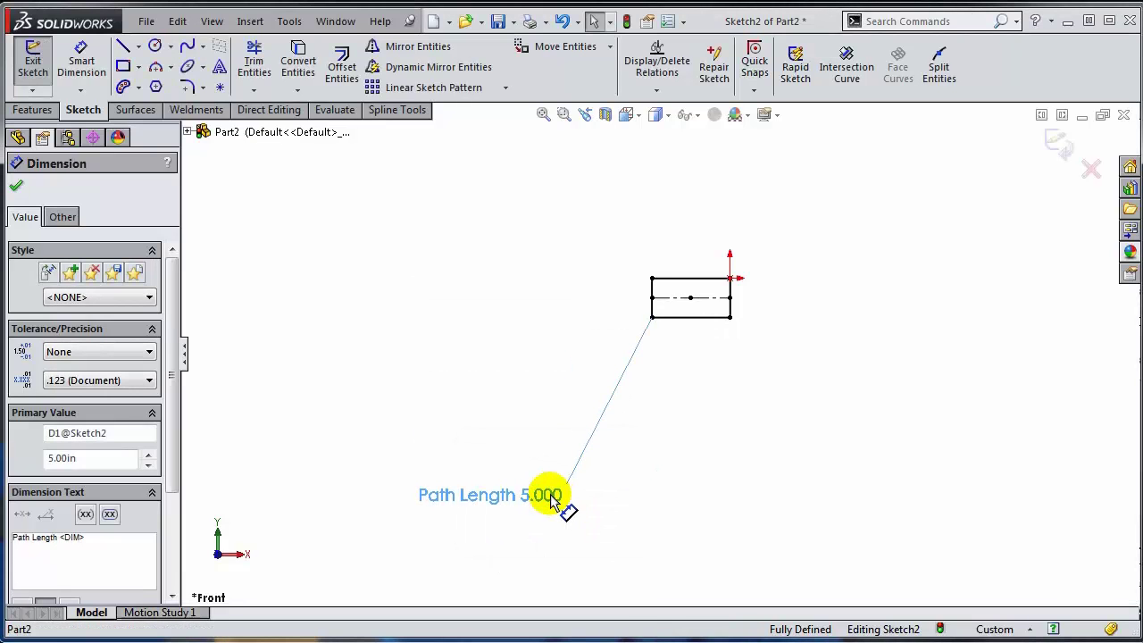
double_click(555, 496)
type("30")
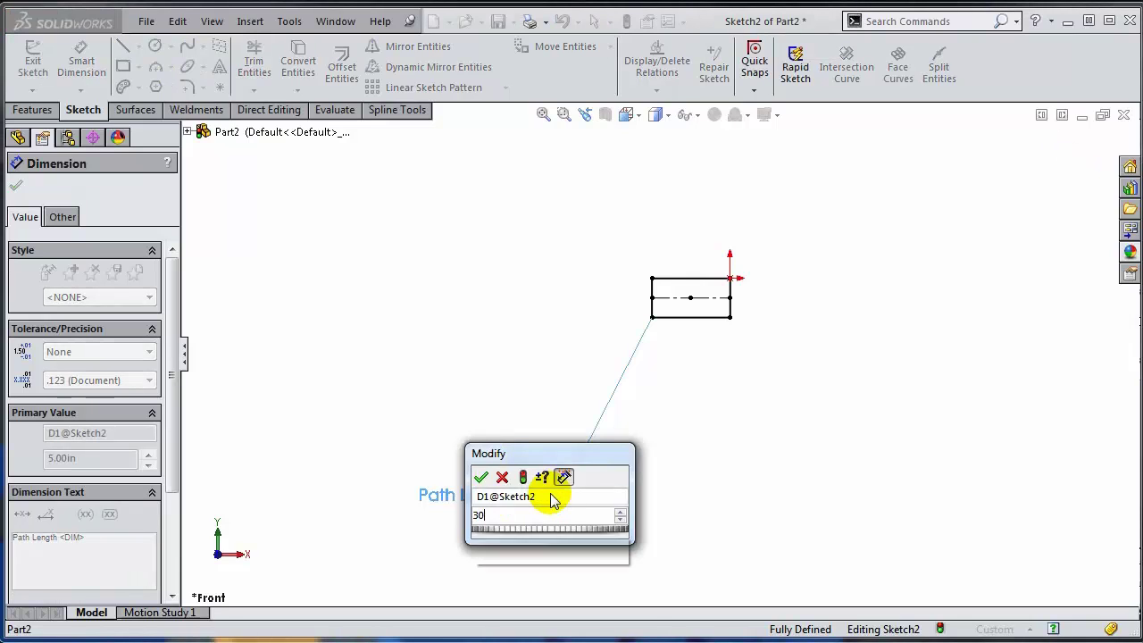
key("Return")
key("z")
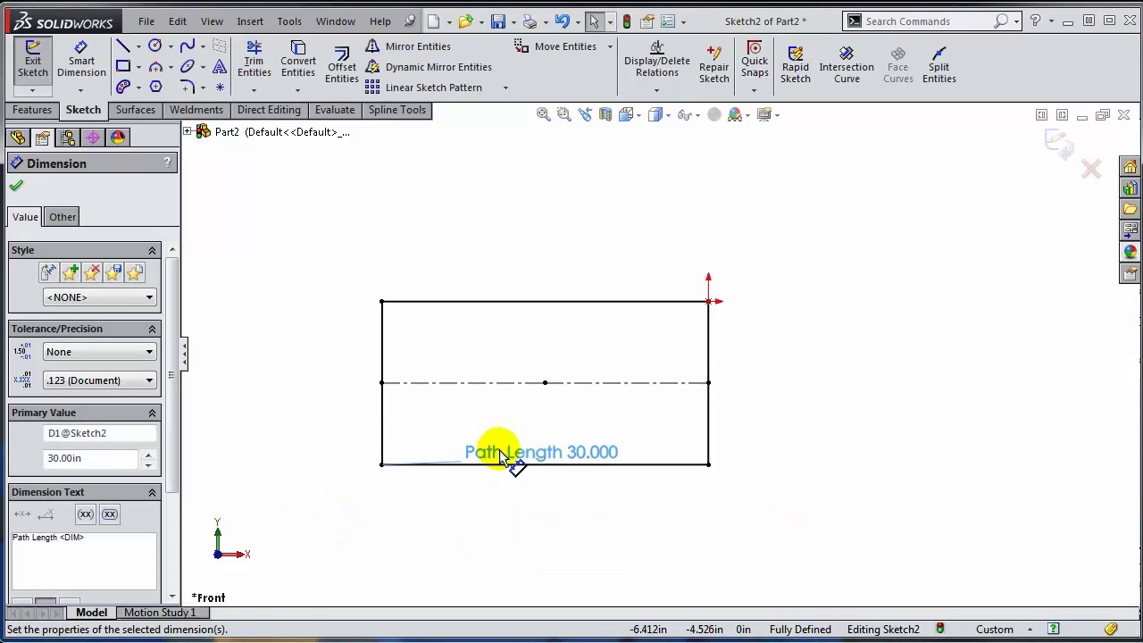
mouse_move(514, 456)
left_mouse_down()
mouse_move(484, 560)
mouse_move(469, 557)
left_mouse_up()
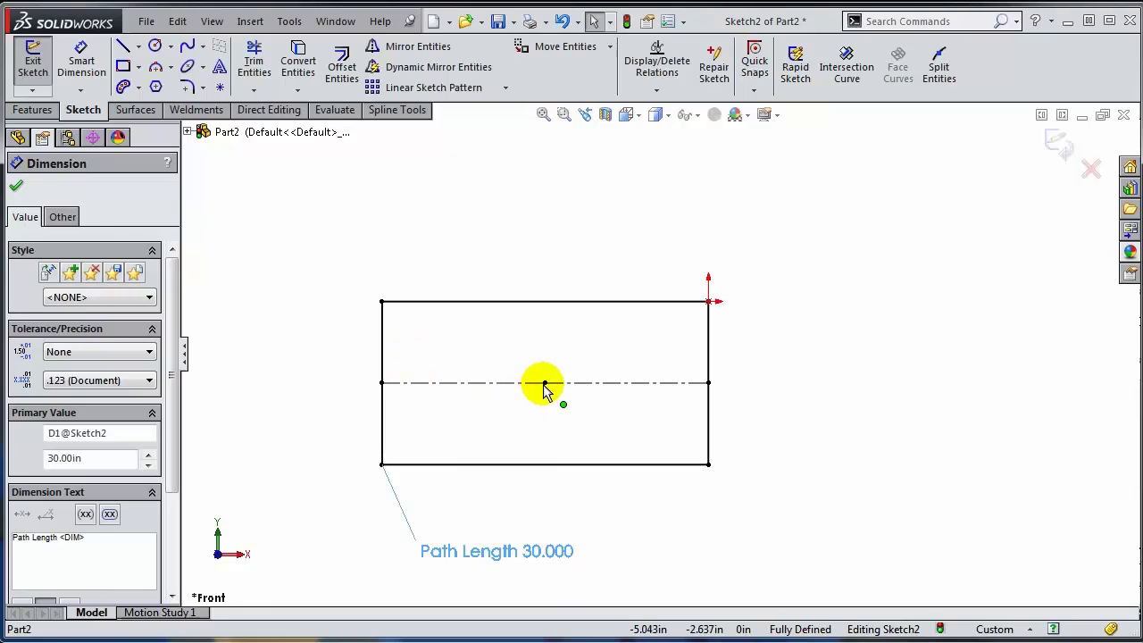
Step: Delete the centerline and path length dimension, then drag the bottom-left corner to resize the rectangle
key("Escape")
left_click_drag(339, 236, 813, 585)
key("Delete")
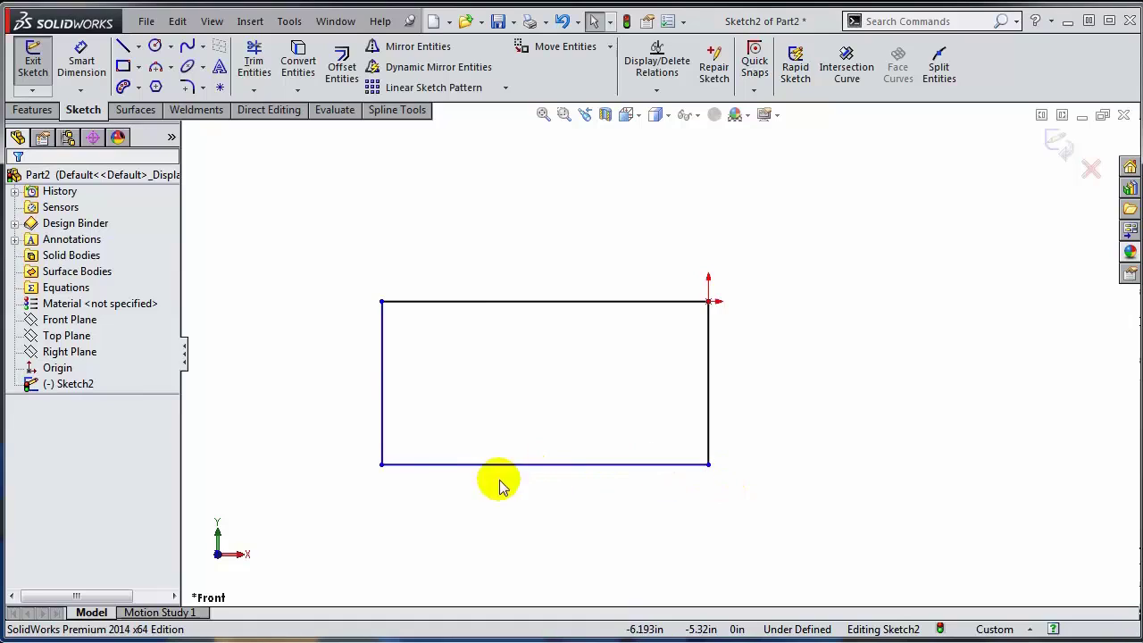
left_click_drag(382, 465, 406, 378)
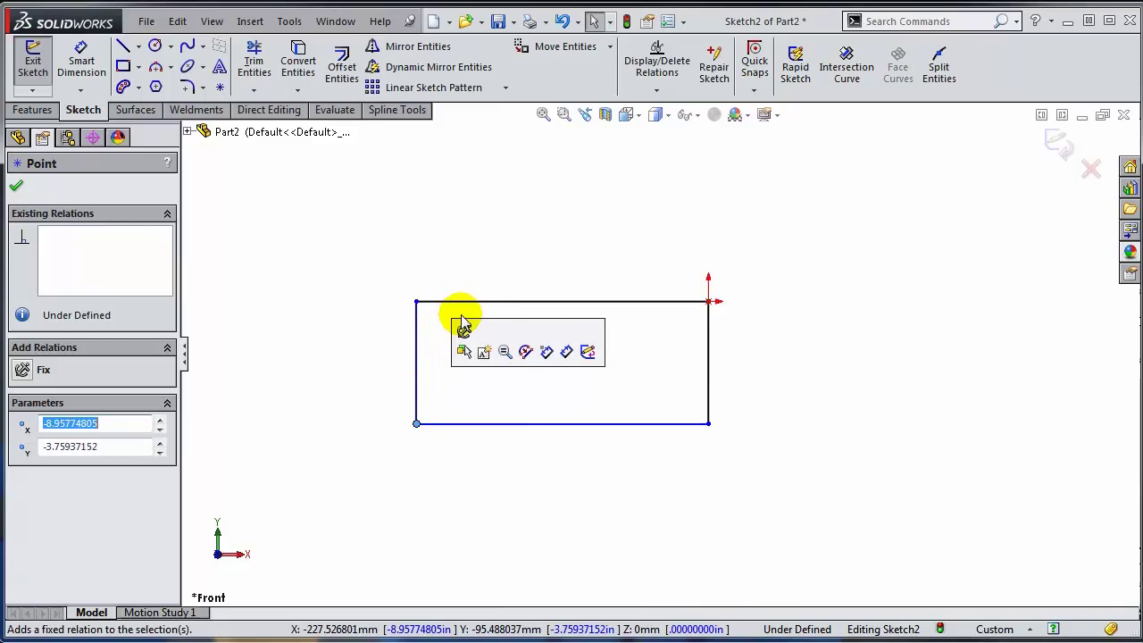
left_click(795, 477)
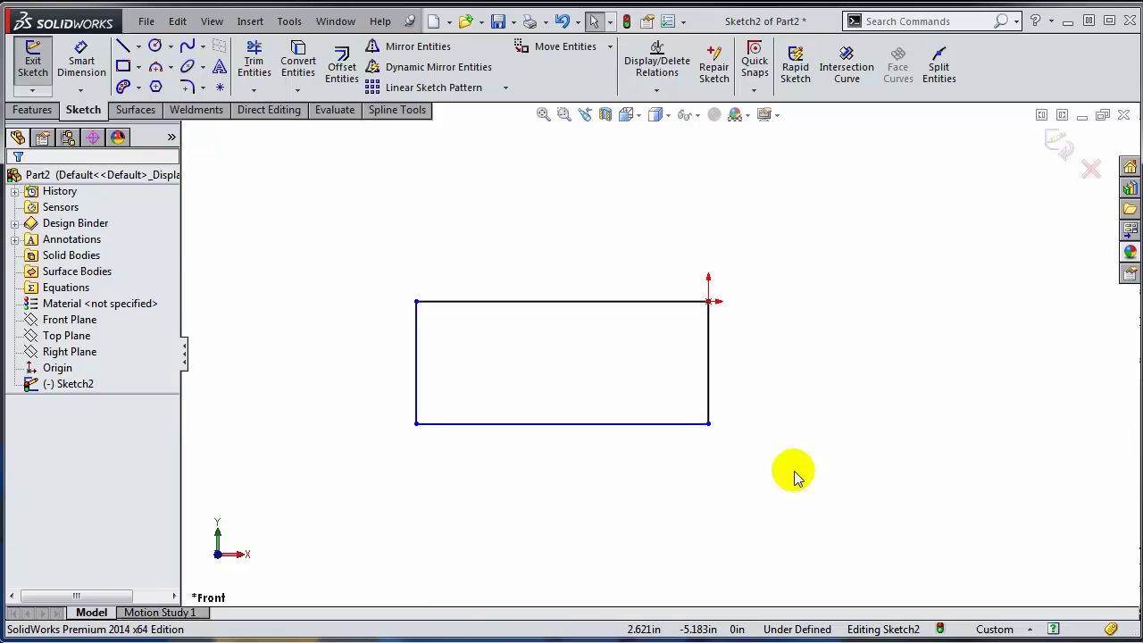
left_click(81, 61)
Step: Dimension the top edge at 10 in and mark that dimension as Driven
left_click(597, 304)
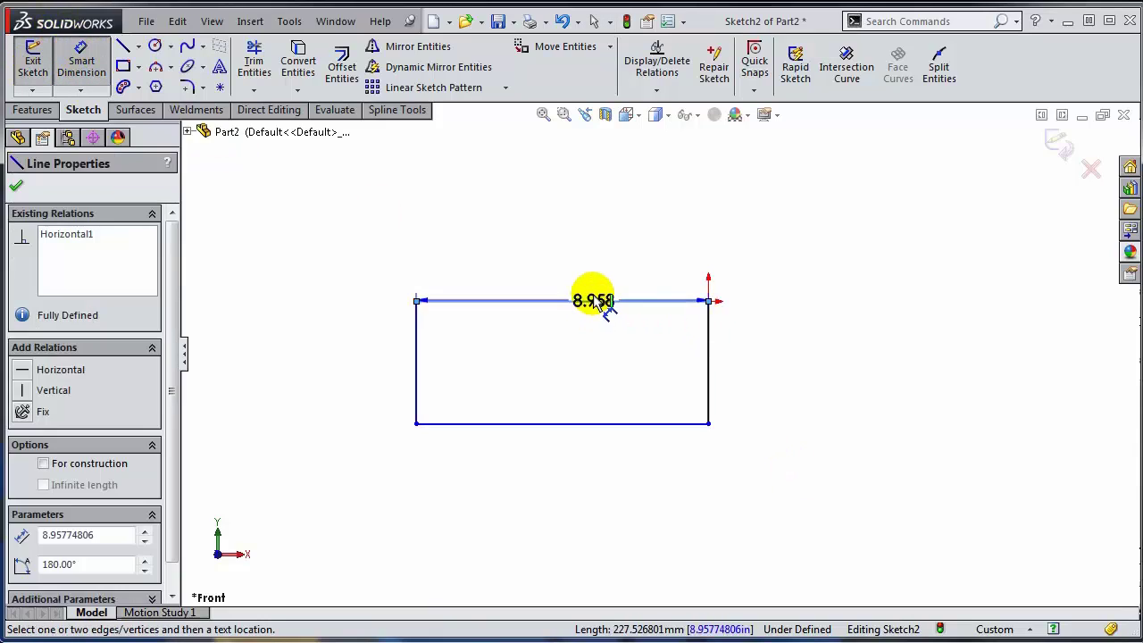
left_click(578, 243)
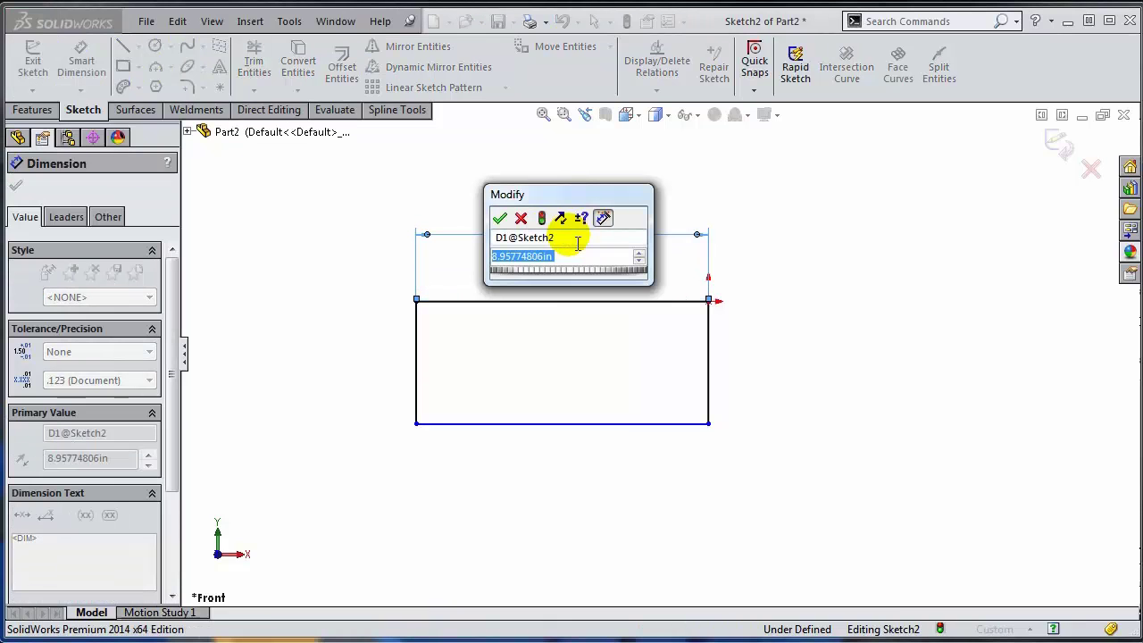
type("10")
key("Return")
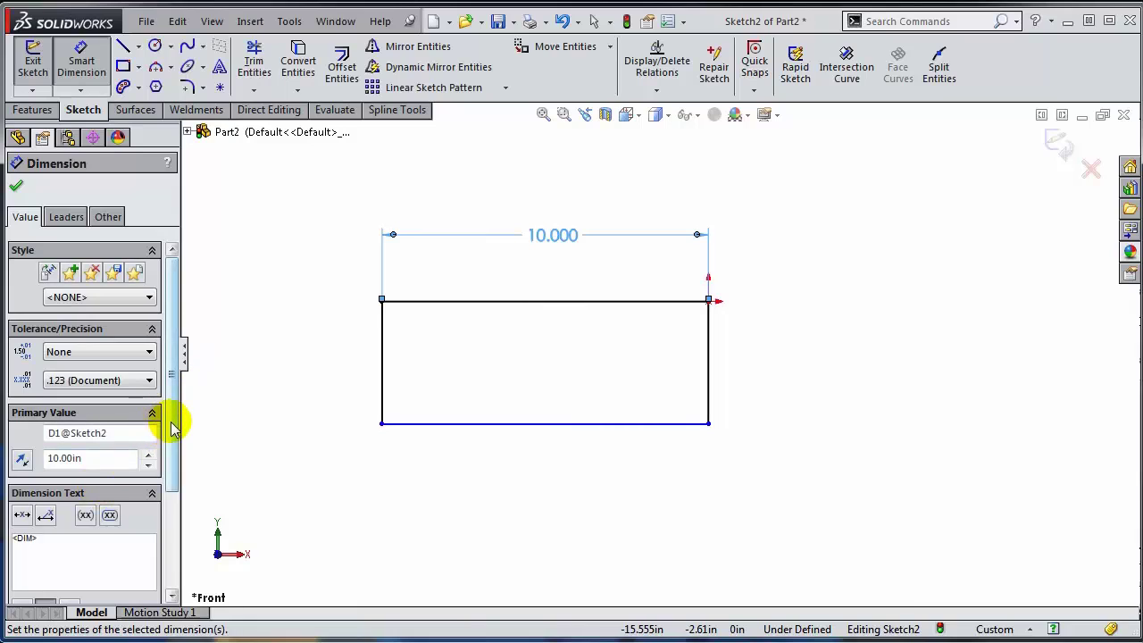
left_click_drag(175, 429, 186, 540)
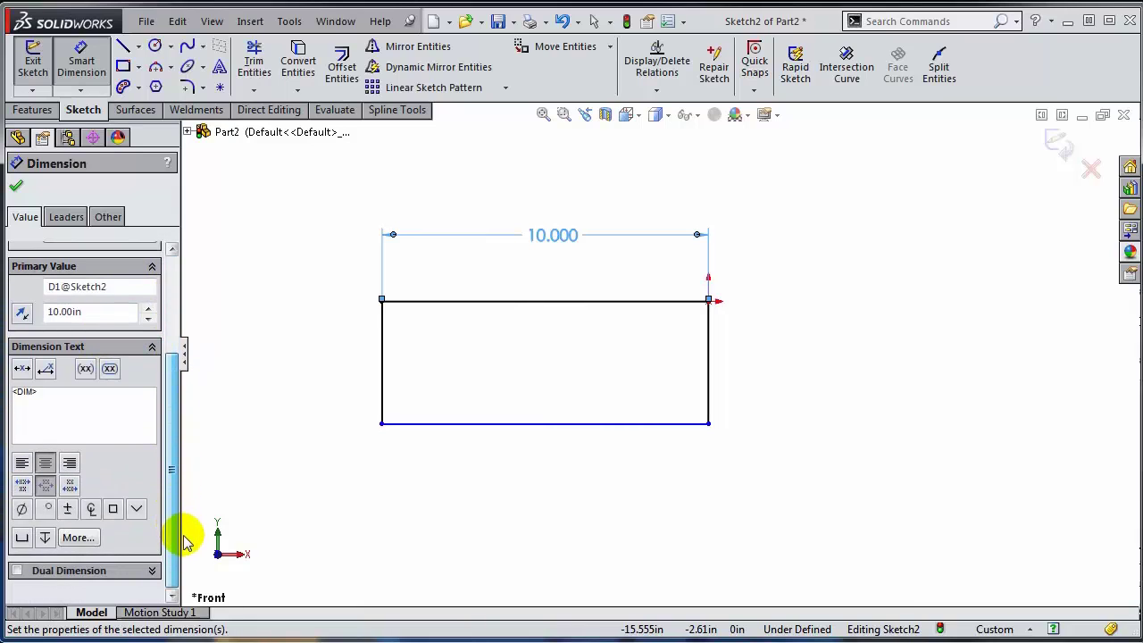
left_click(100, 217)
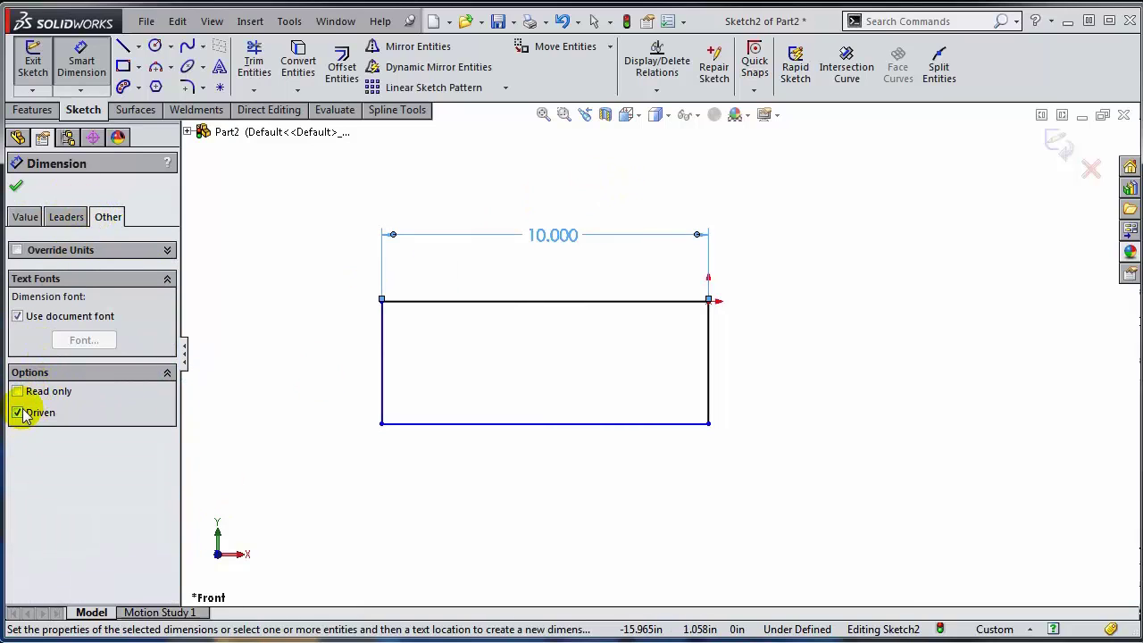
left_click(16, 186)
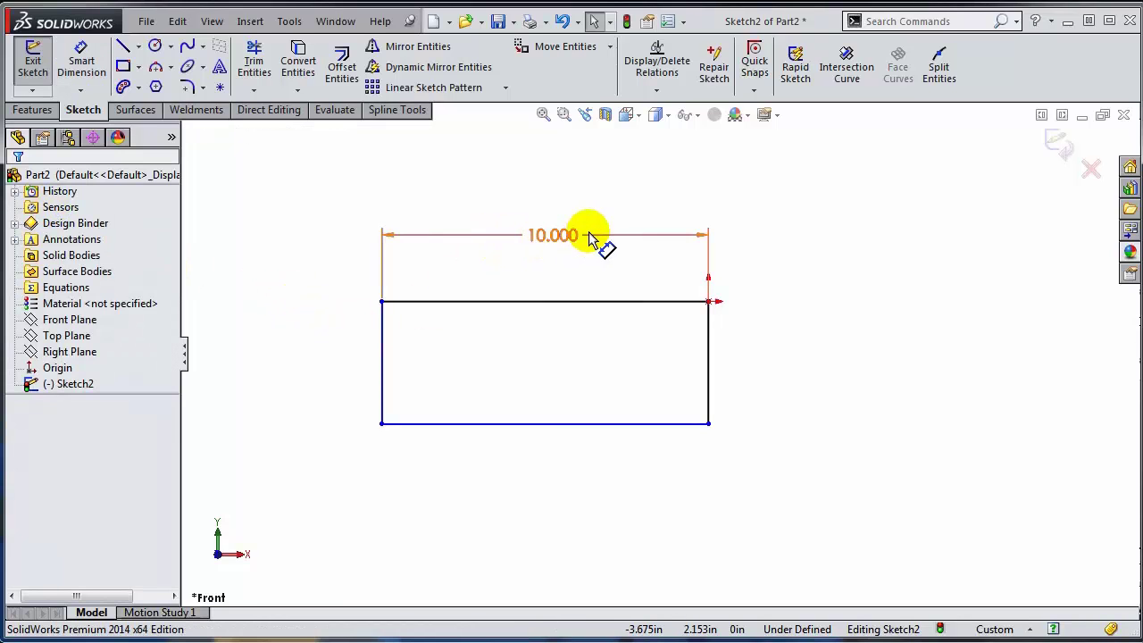
Step: Dimension the left edge with the equation ="D1@Sketch2"/3.145, giving a 3.180 height
left_click(81, 65)
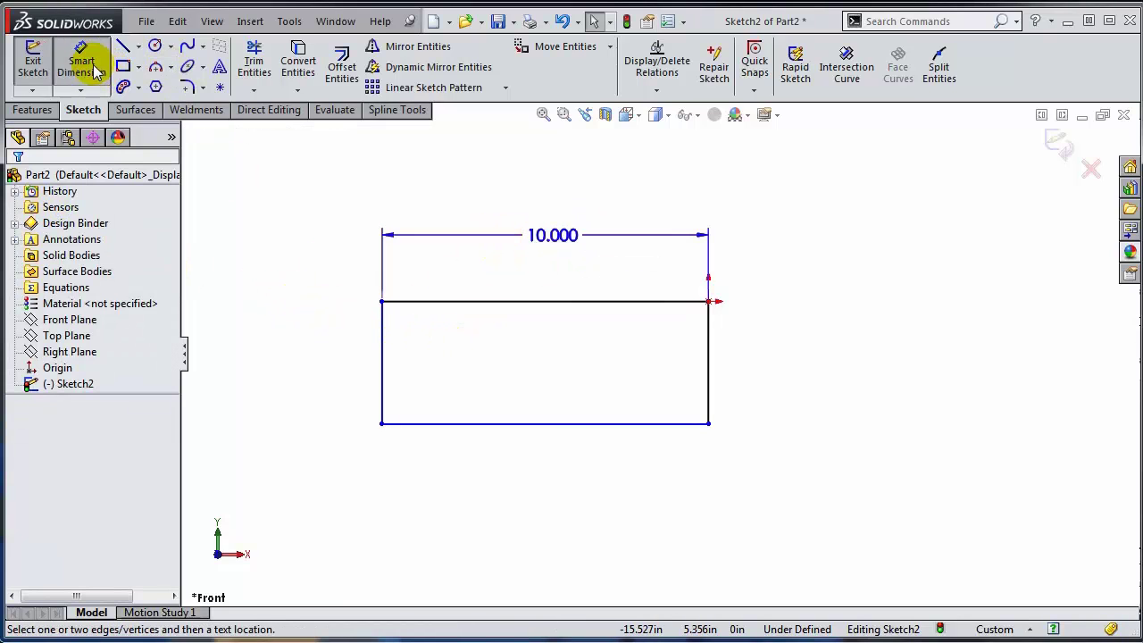
left_click(391, 377)
left_click(319, 359)
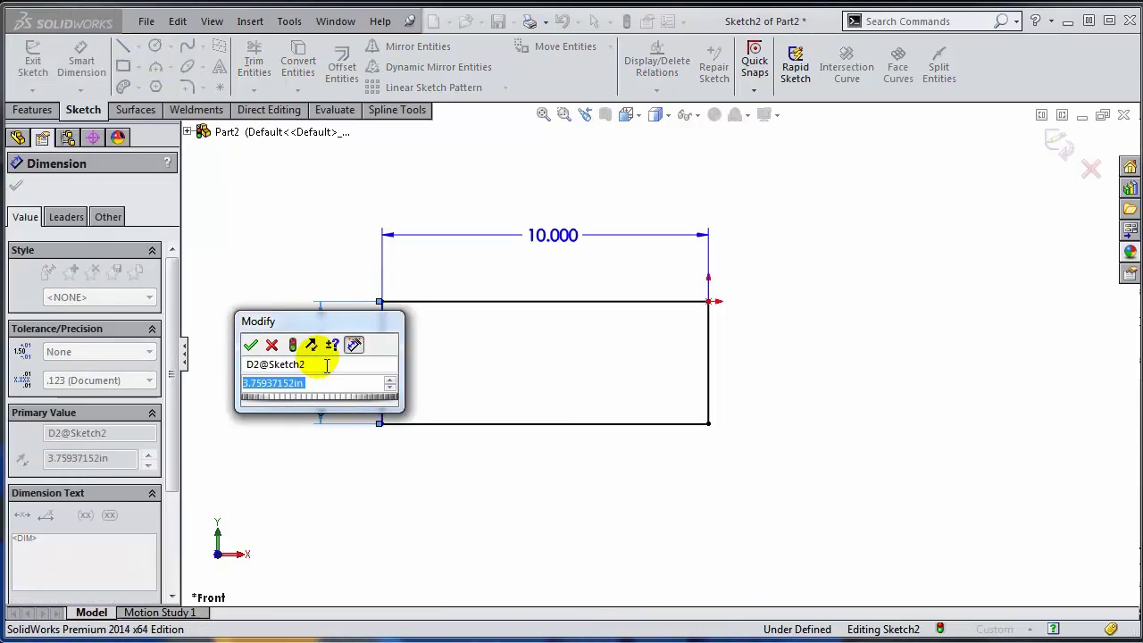
type("=")
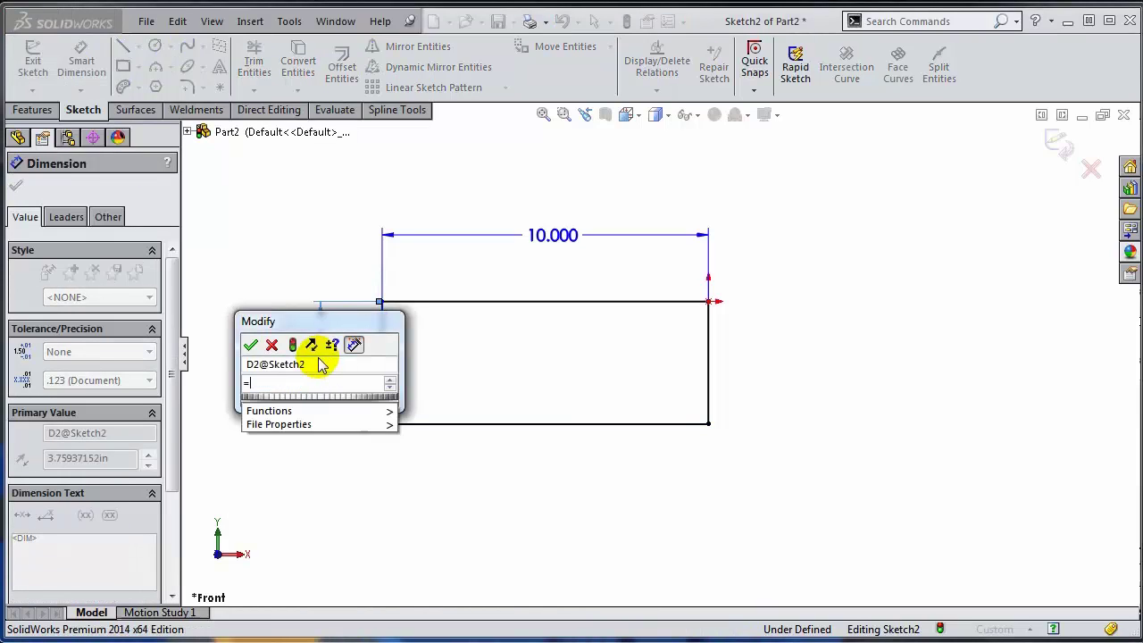
left_click(554, 237)
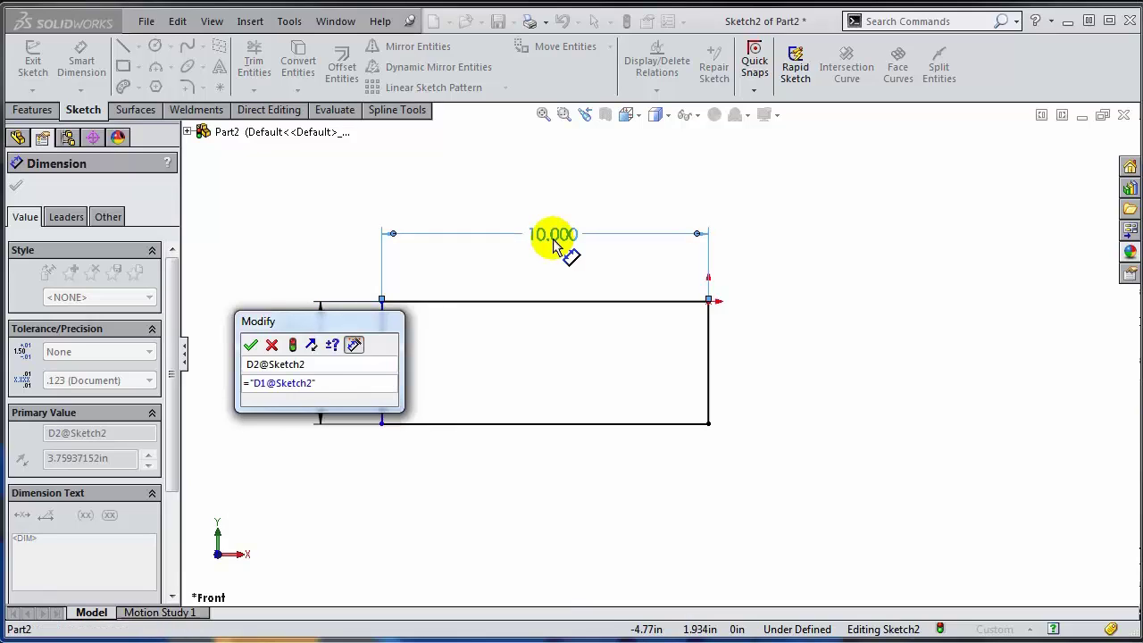
type("/")
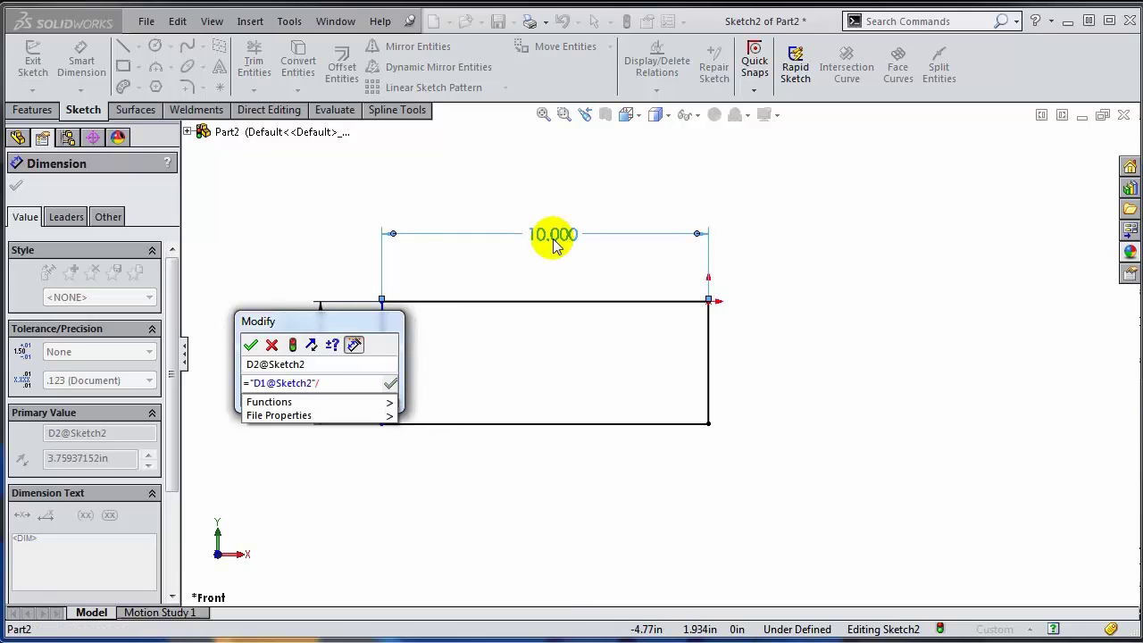
type("3.14")
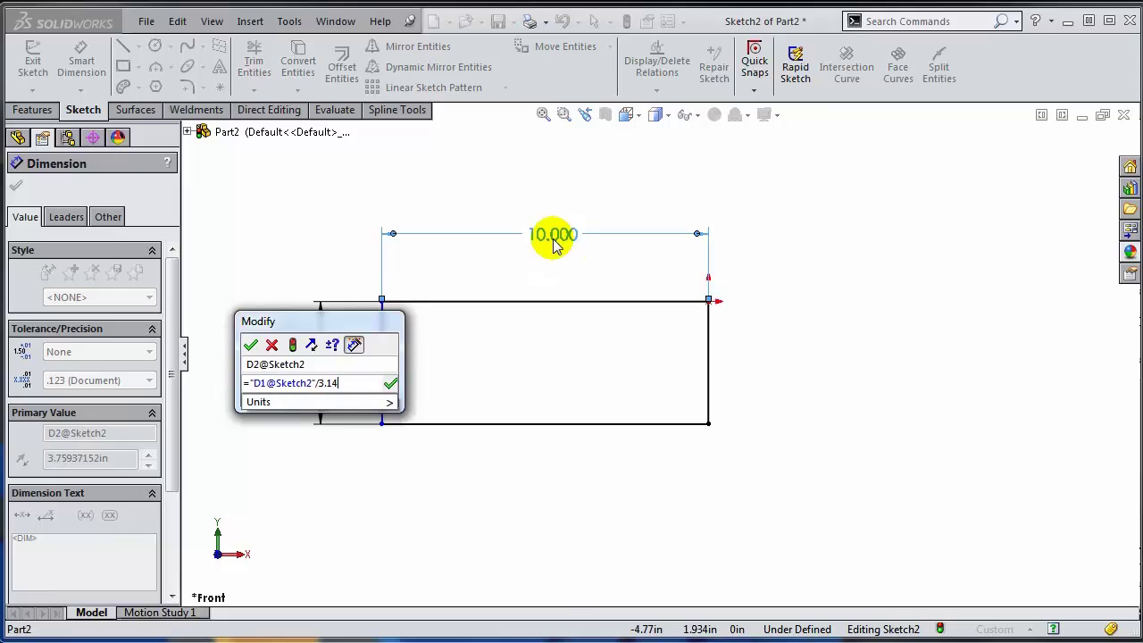
type("5")
key("Return")
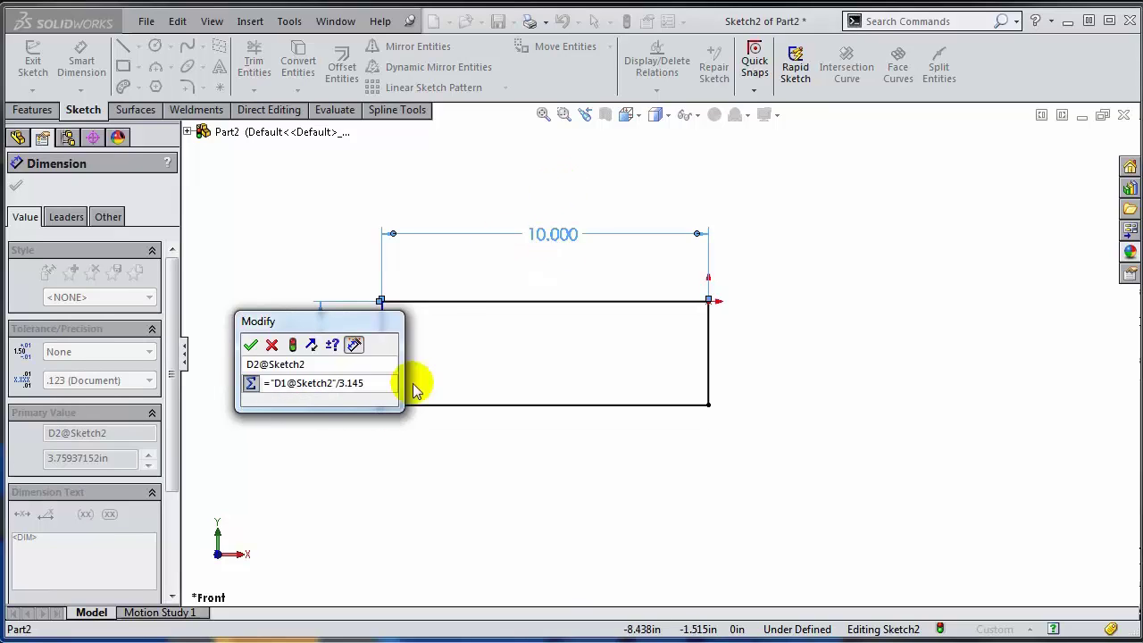
left_click(250, 345)
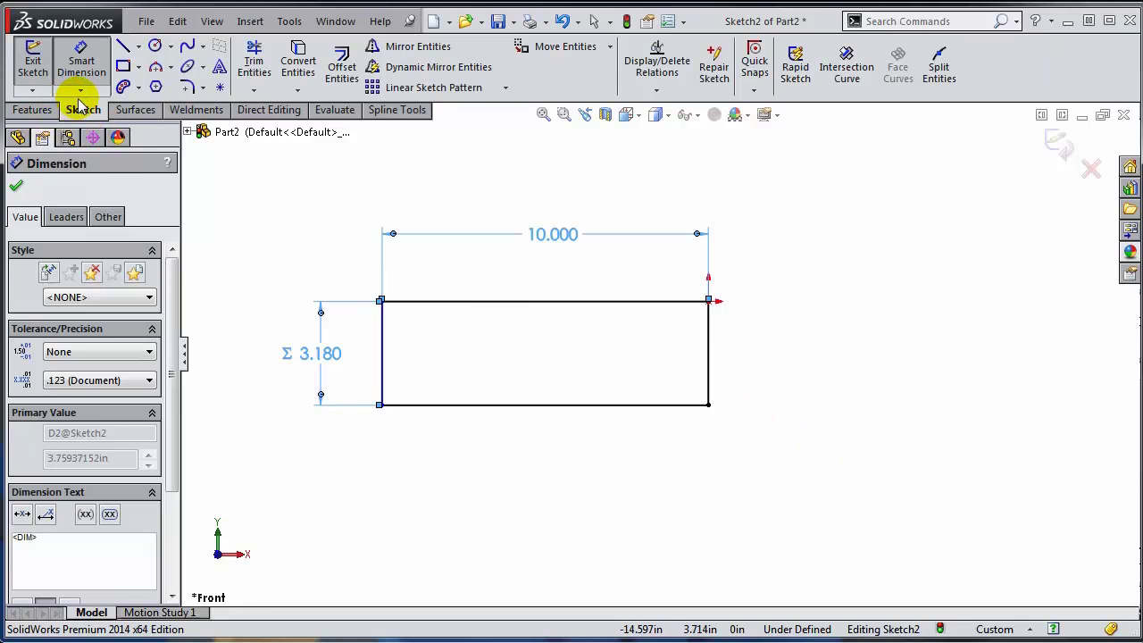
Step: Add a Path Length dimension on the chained rectangle outline, placed below the rectangle
left_click(80, 90)
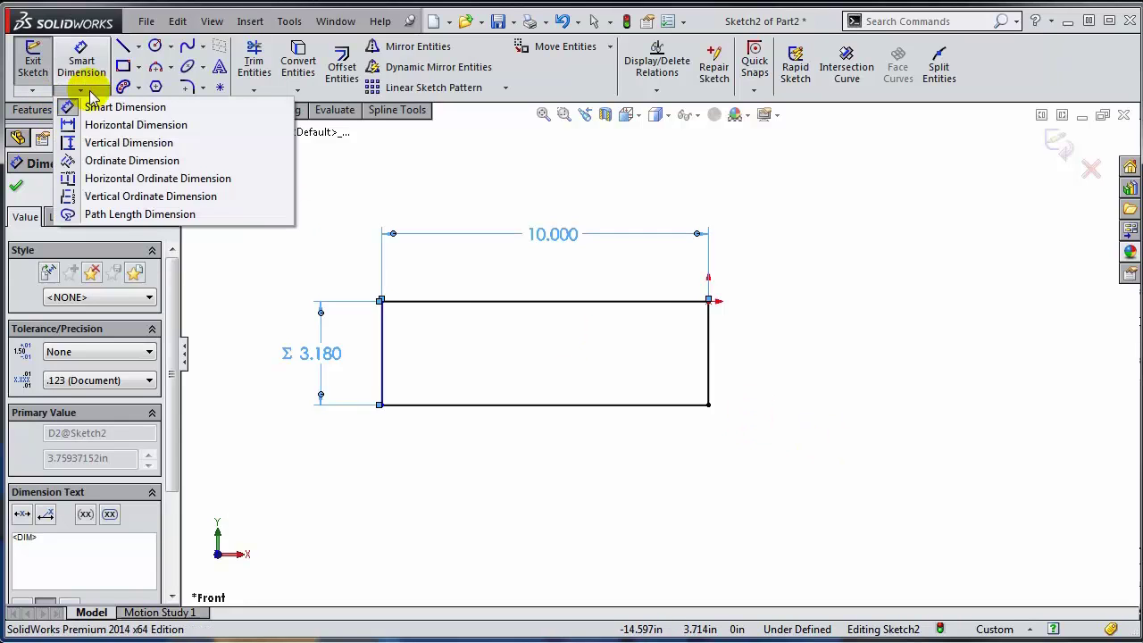
left_click(98, 214)
right_click(532, 303)
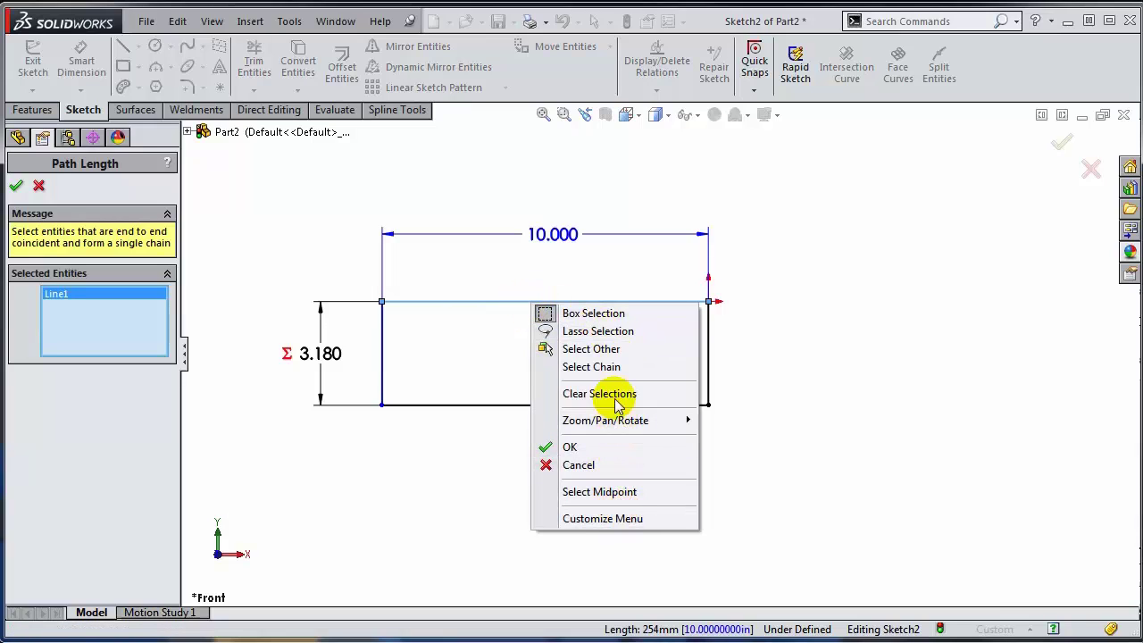
left_click(591, 367)
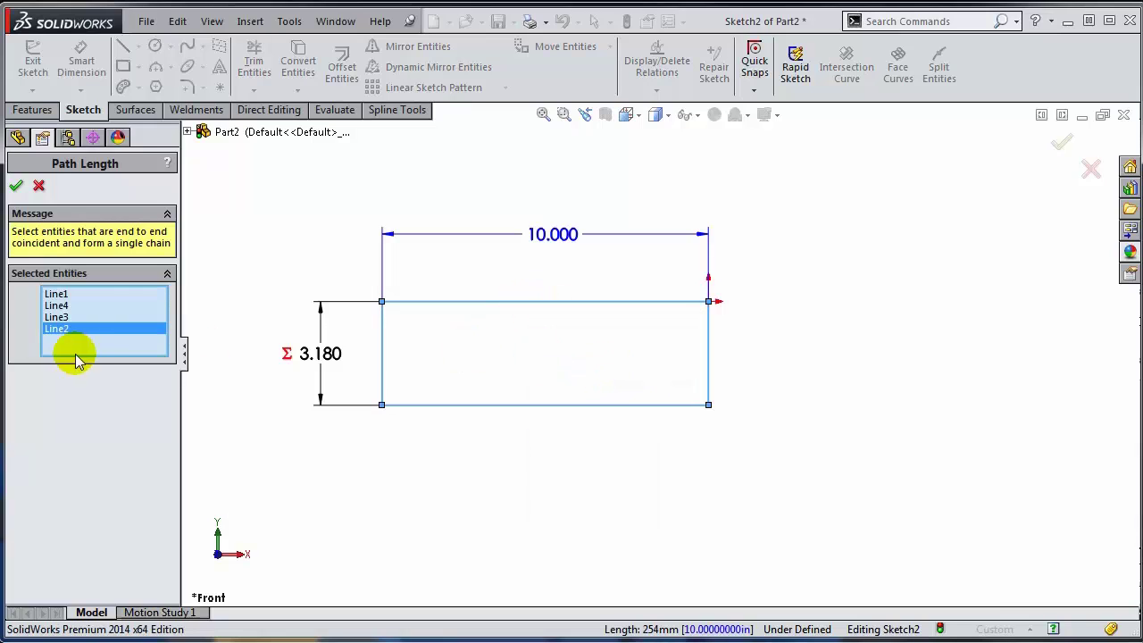
left_click(16, 186)
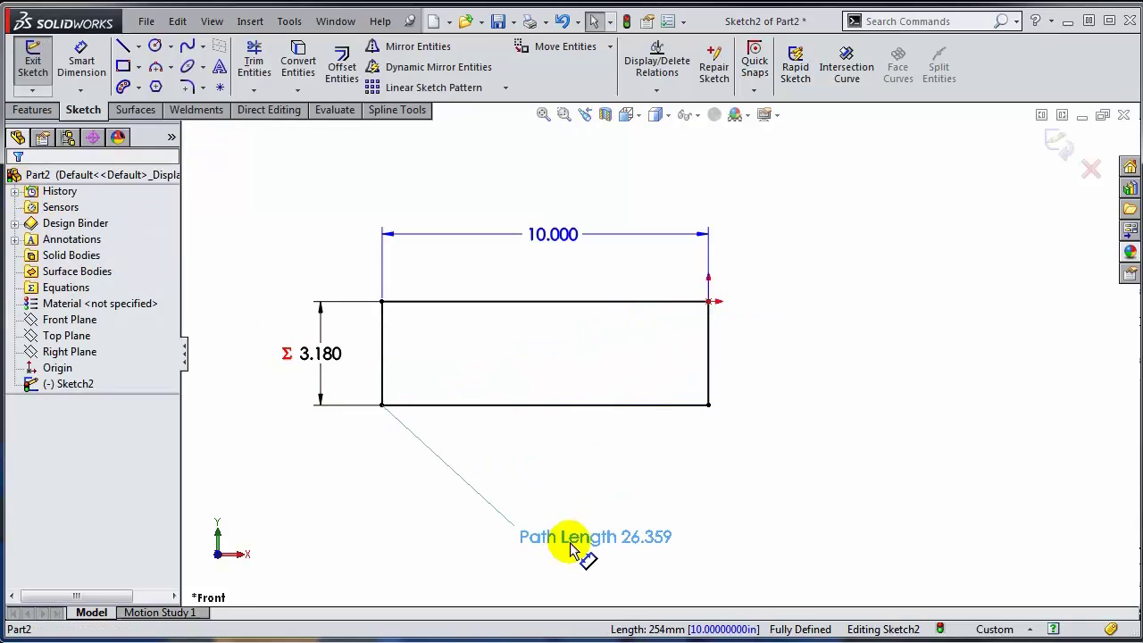
left_click(581, 553)
Step: Set the path length to 30, then 20, moving the label closer to the rectangle
type("30")
key("Return")
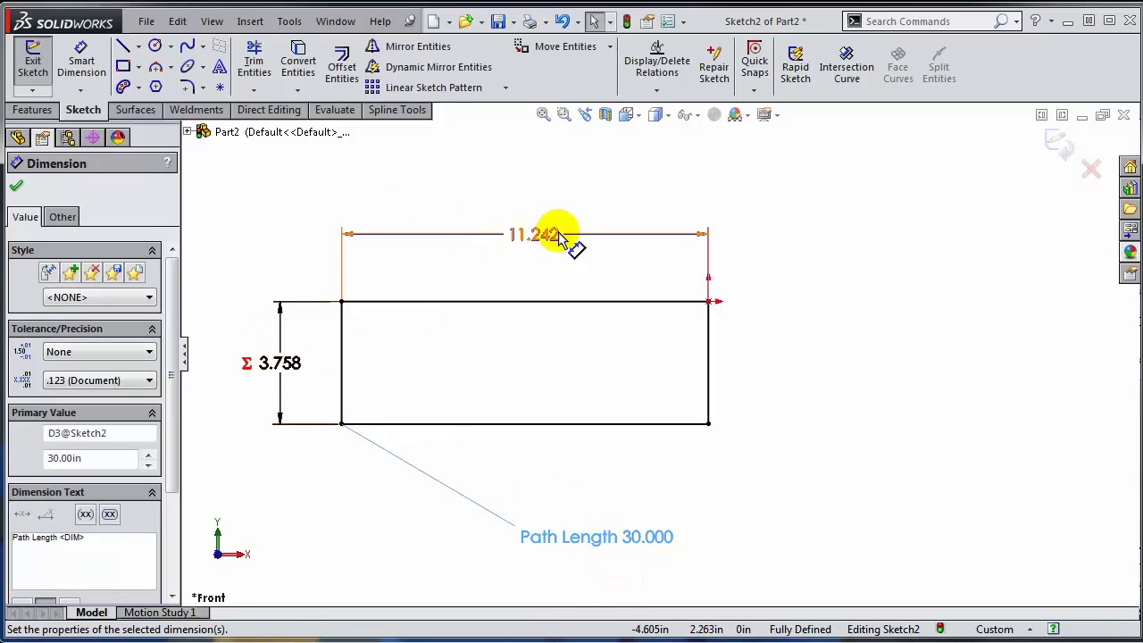
double_click(642, 539)
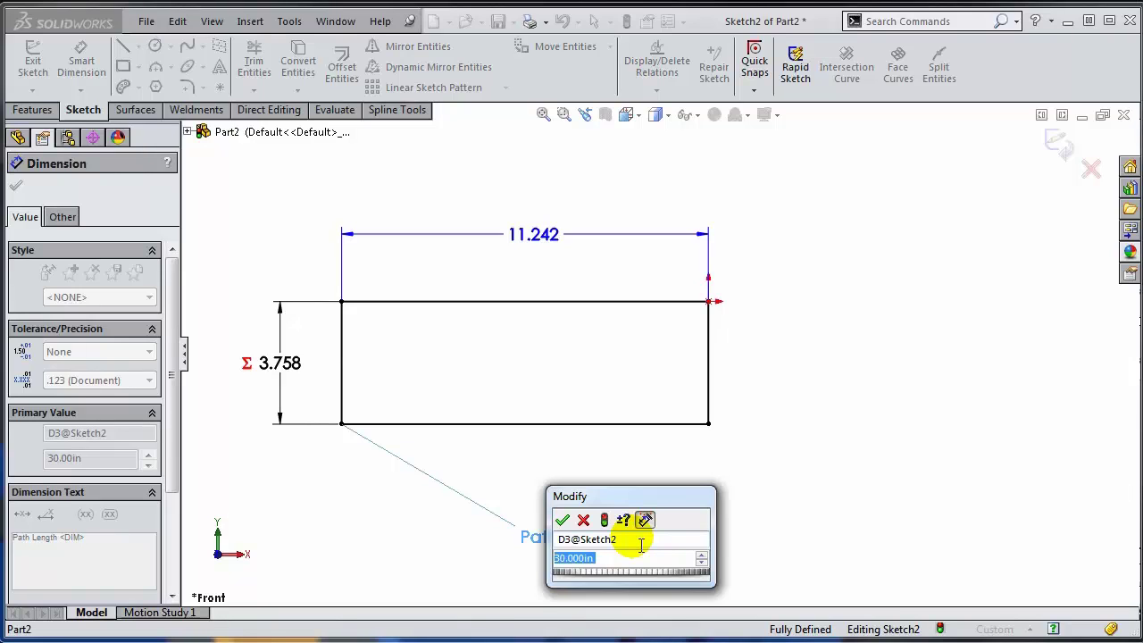
type("20")
key("Return")
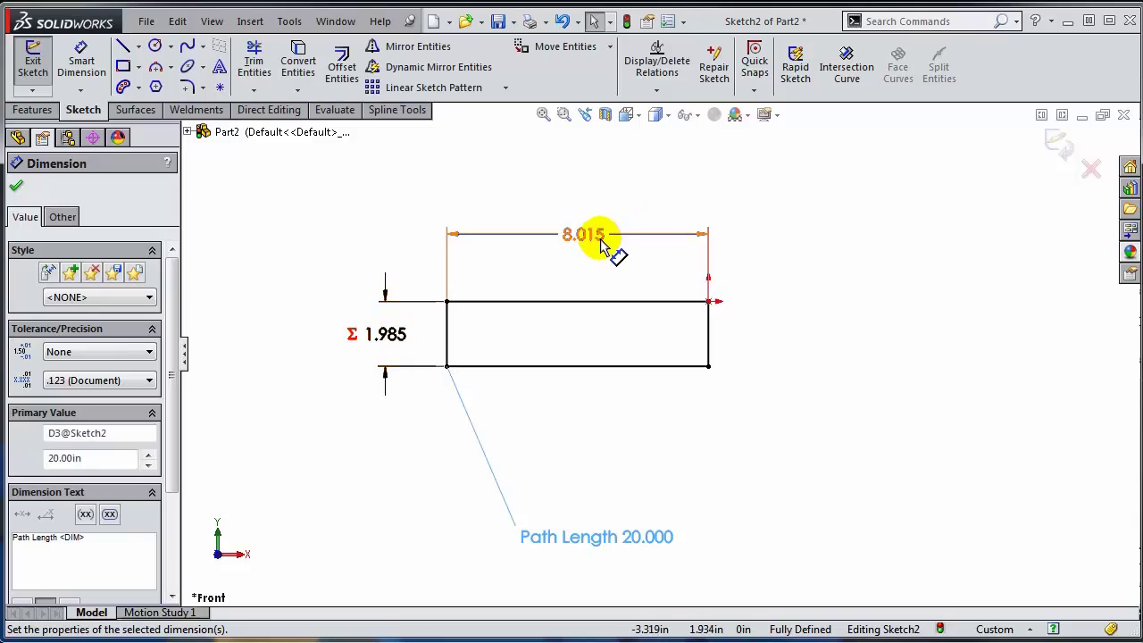
left_click_drag(659, 541, 645, 428)
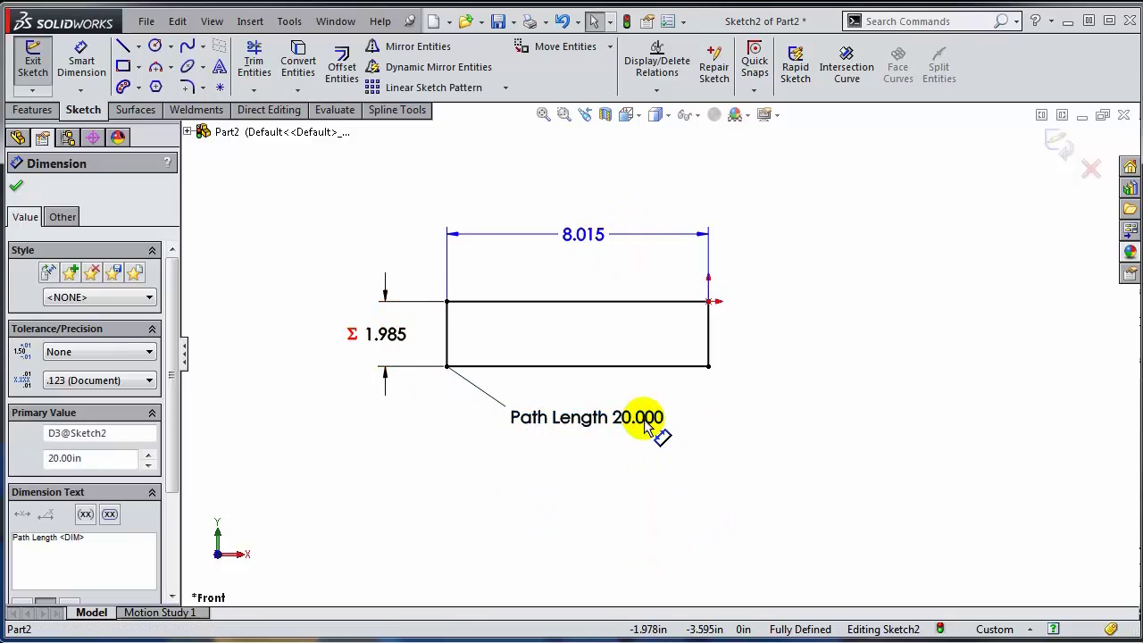
Step: Change the path length to 10 and finally 50, with the label below the rectangle
double_click(643, 417)
type("10")
key("Return")
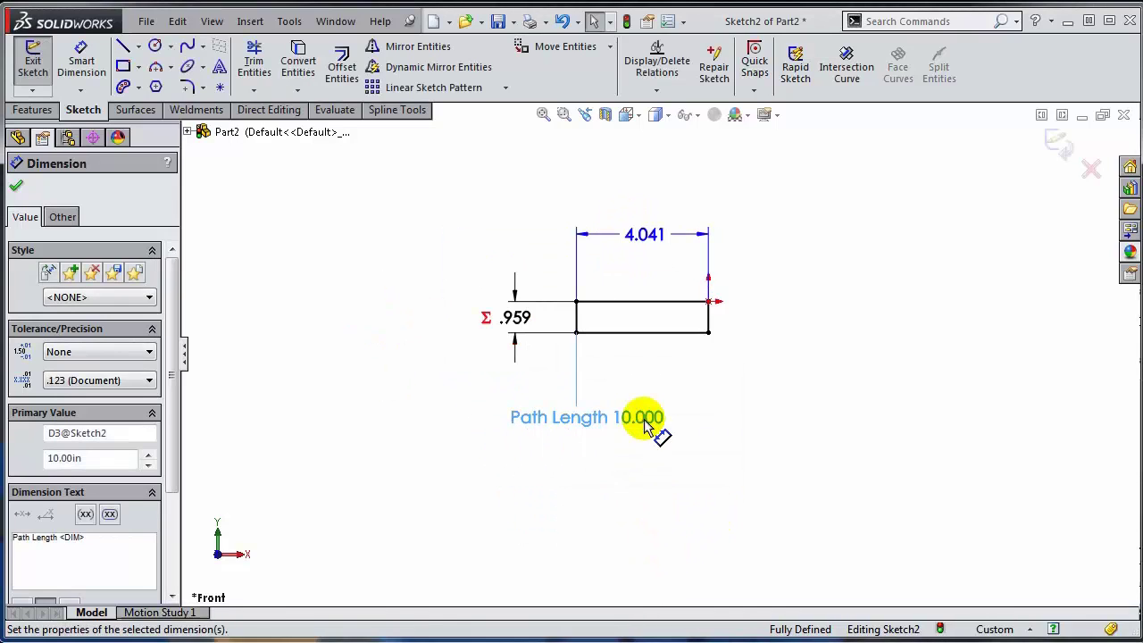
double_click(644, 418)
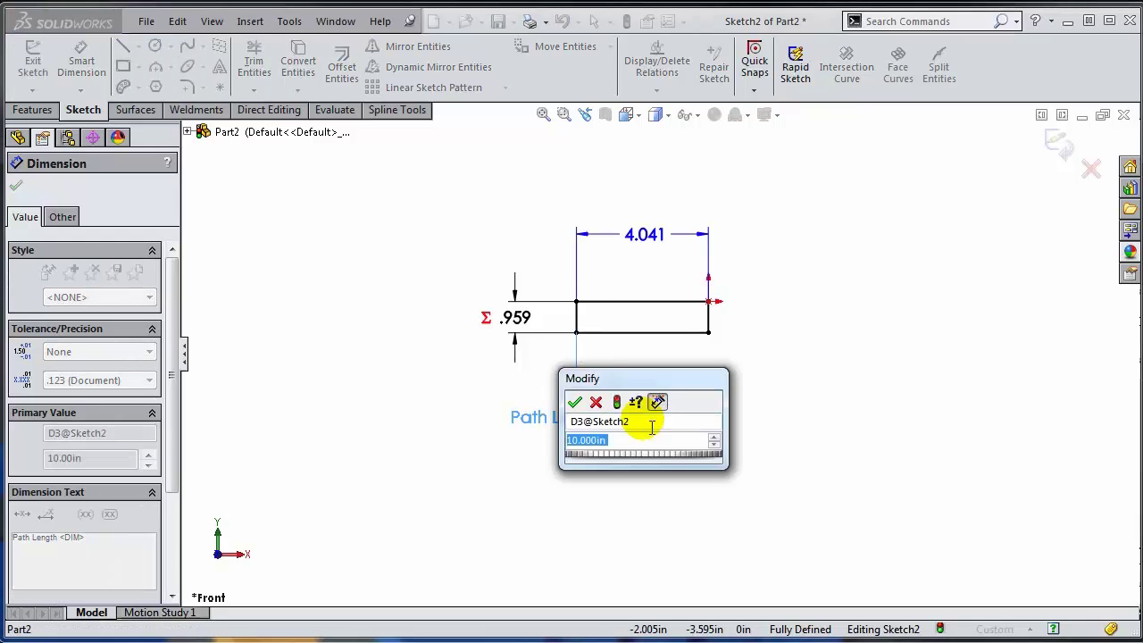
type("50")
key("Return")
scroll(650, 429, "up", 3)
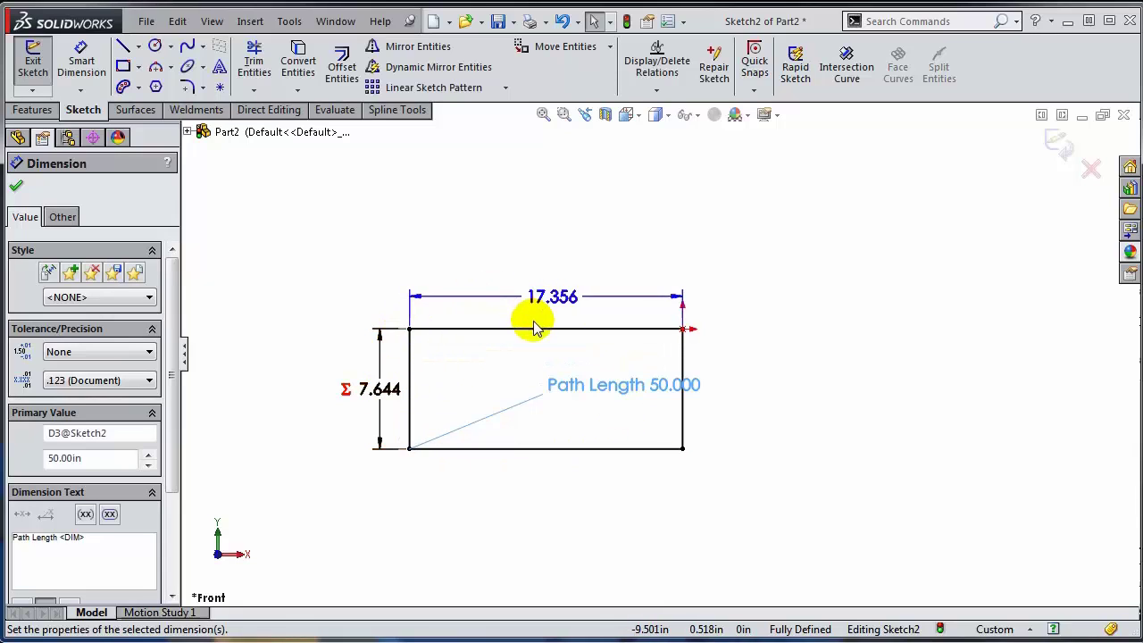
mouse_move(601, 393)
left_mouse_down()
mouse_move(581, 533)
mouse_move(563, 525)
left_mouse_up()
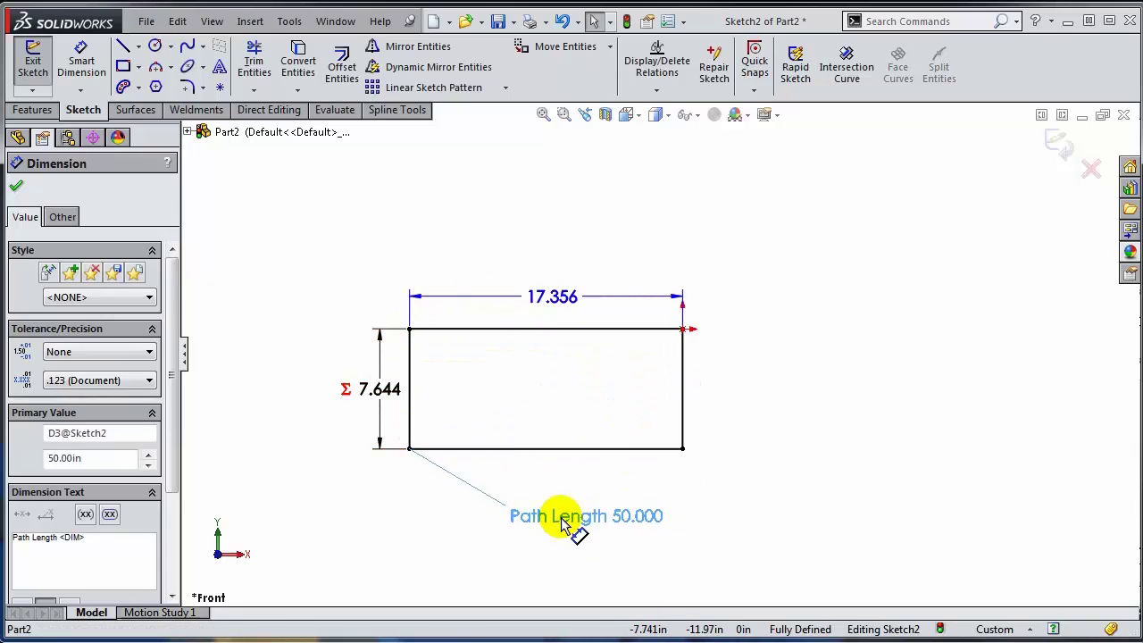